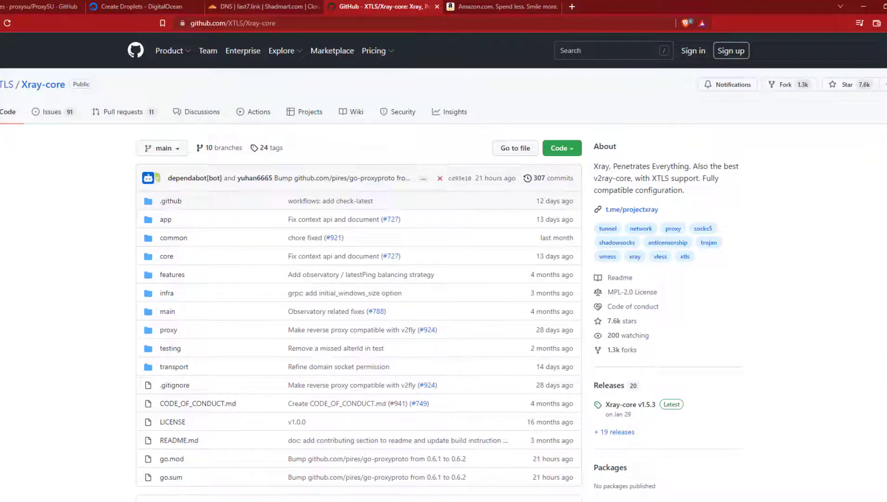
# - Scroll through the Xray-core README to review its Project X installation options
pyautogui.scroll(-8, 455, 293)
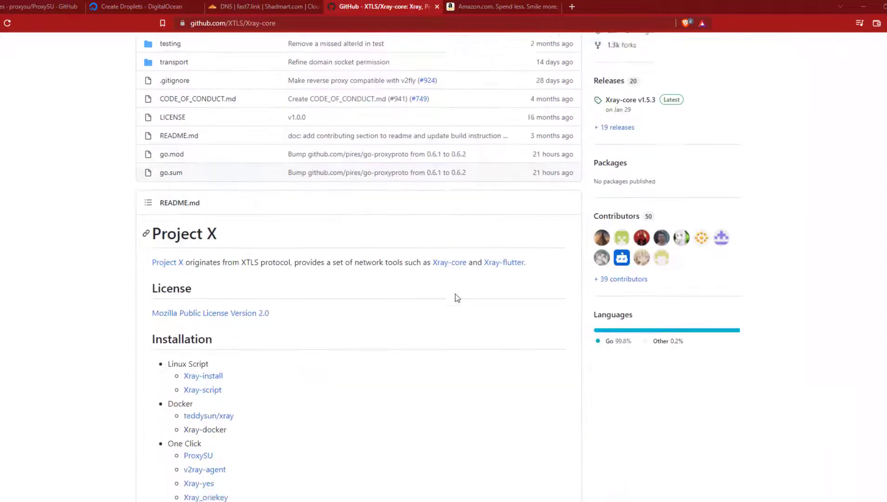
pyautogui.scroll(-6, 455, 298)
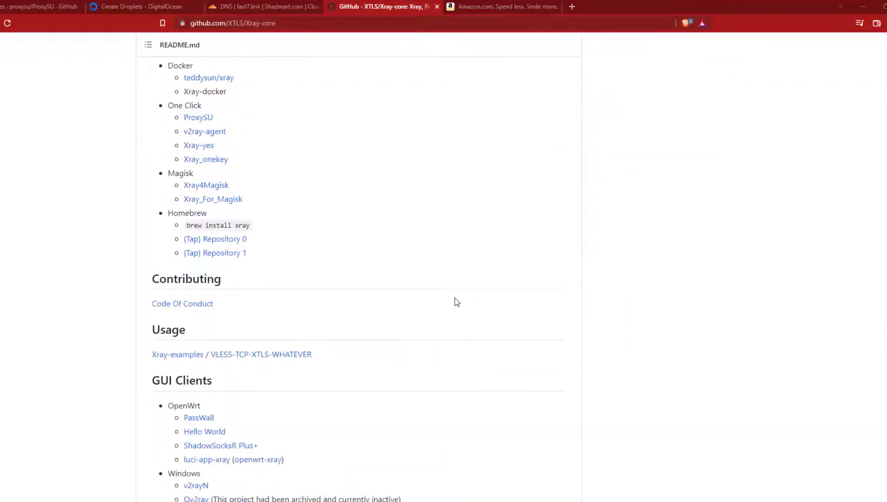
pyautogui.scroll(8, 455, 291)
pyautogui.scroll(-2, 454, 286)
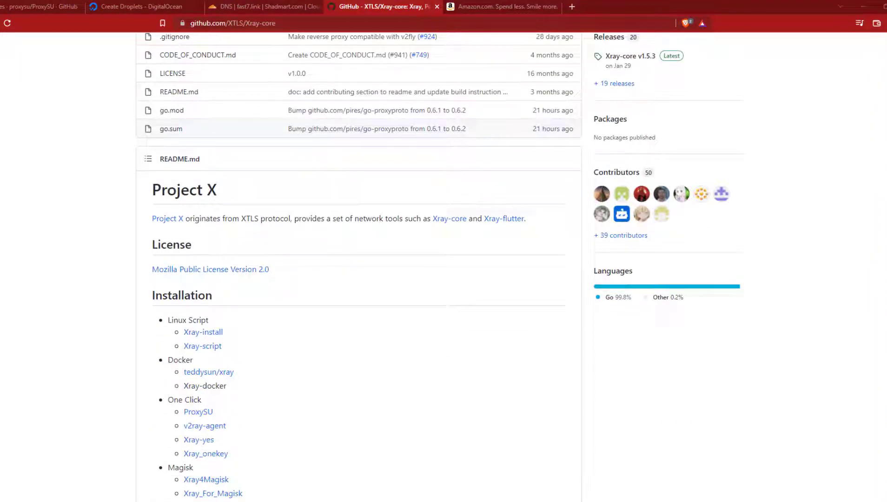
# - On the DigitalOcean Create Droplets page, choose the Debian 11 x64 image
pyautogui.click(148, 6)
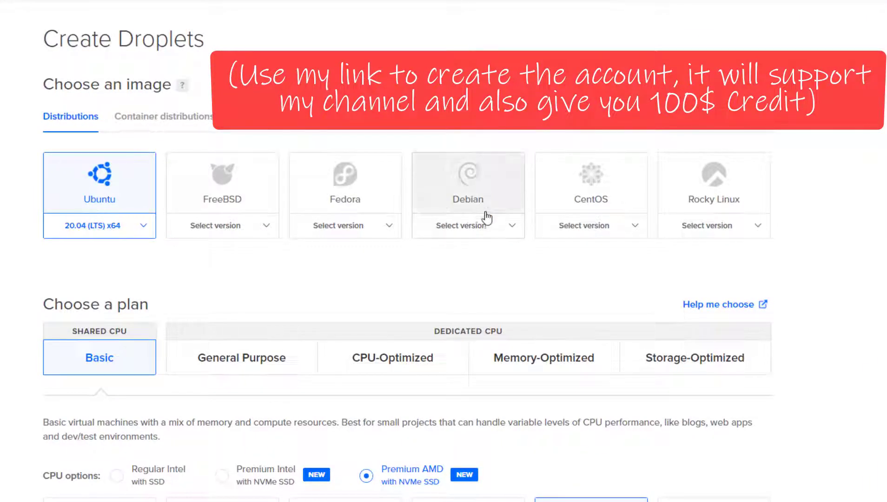
pyautogui.click(496, 198)
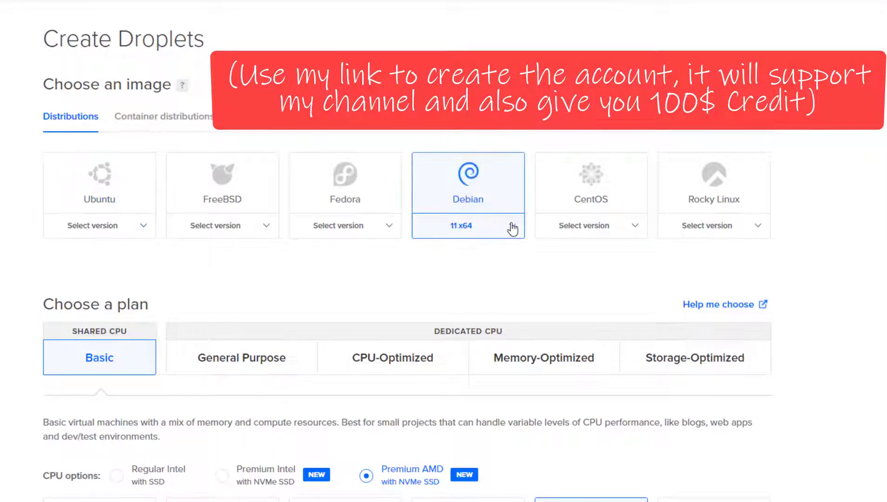
pyautogui.click(513, 228)
pyautogui.click(456, 251)
# - Pick the $5/mo Regular Intel Basic plan and the Singapore region
pyautogui.scroll(-5, 265, 158)
pyautogui.scroll(-2, 44, 170)
pyautogui.scroll(3, 85, 165)
pyautogui.click(118, 293)
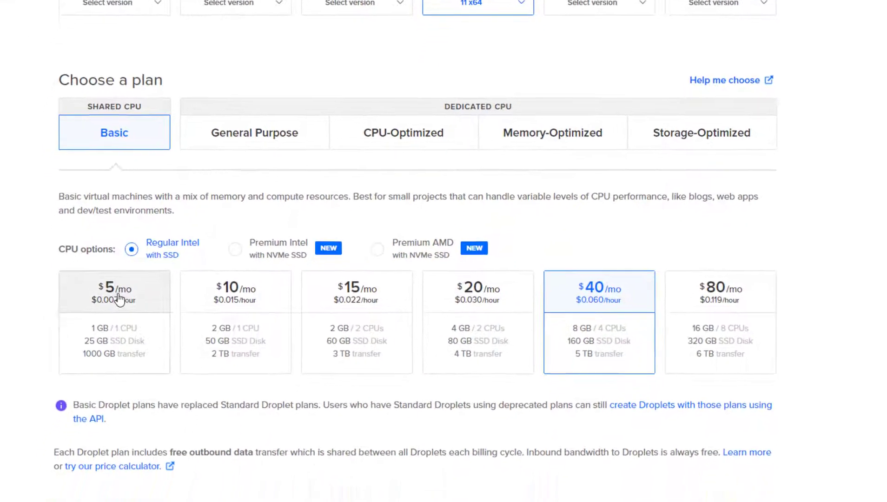
pyautogui.click(91, 353)
pyautogui.scroll(-9, 118, 278)
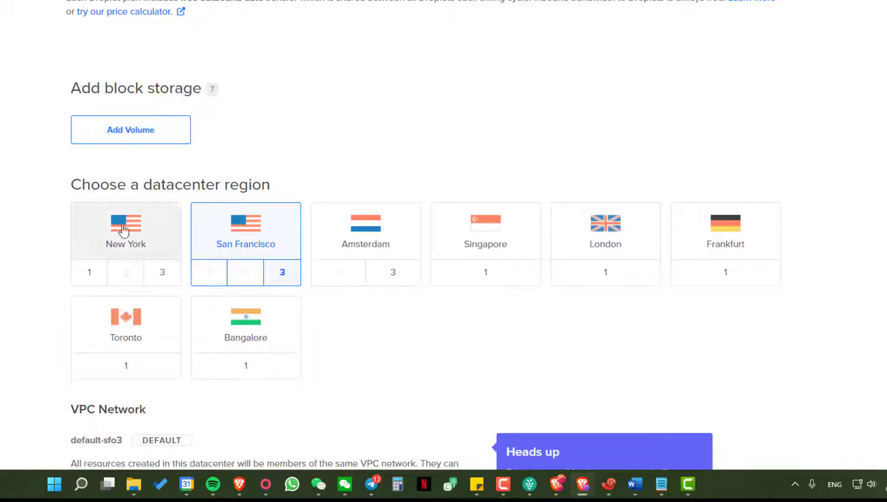
pyautogui.click(489, 240)
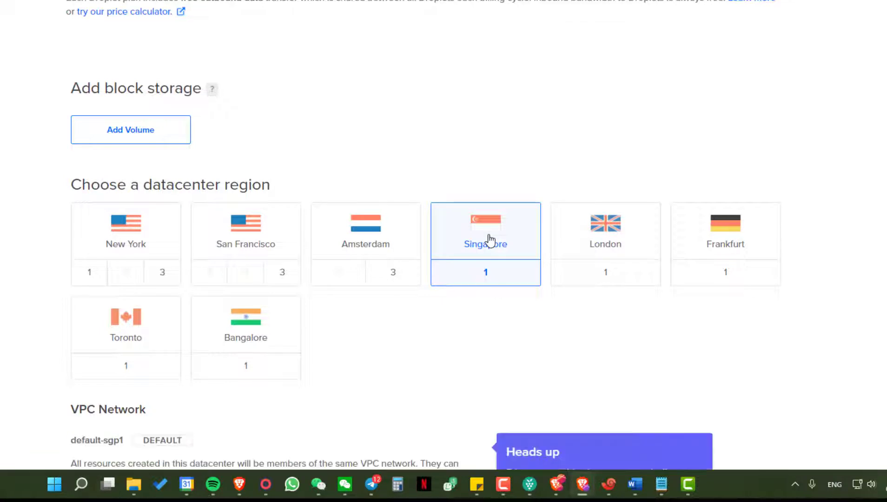
# - Use password authentication and paste the root password copied from Notepad
pyautogui.scroll(-7, 398, 216)
pyautogui.click(527, 247)
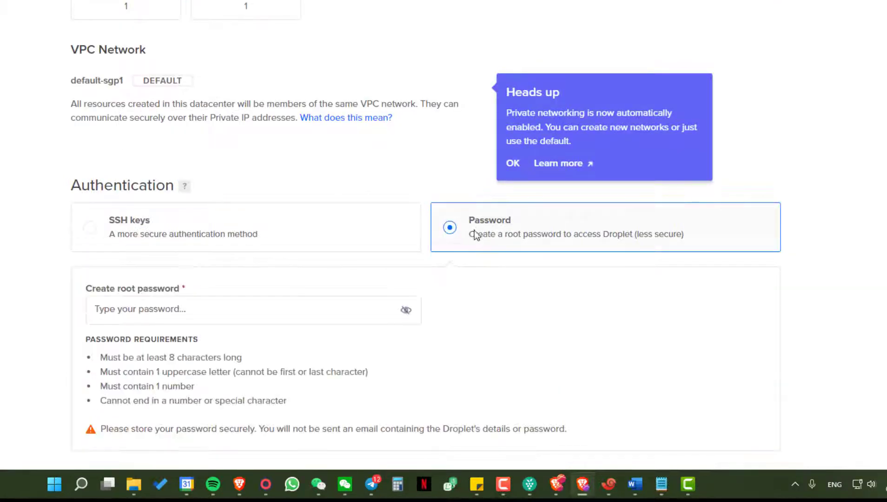
pyautogui.click(202, 308)
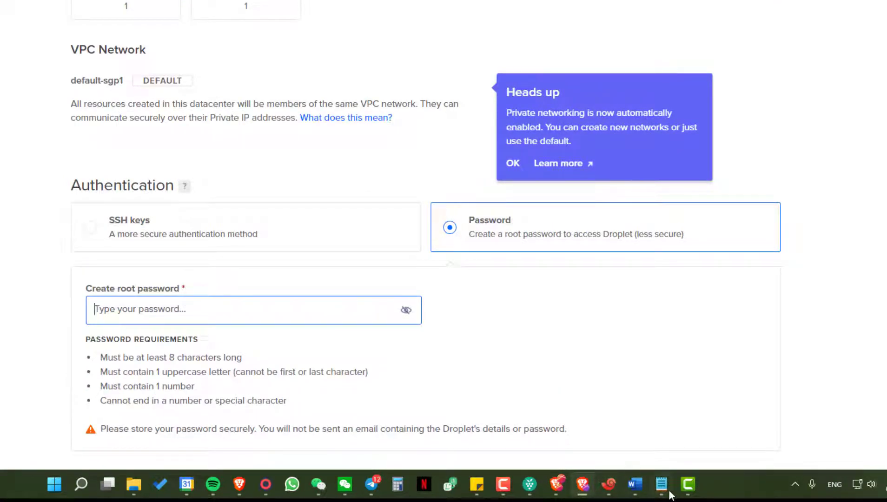
pyautogui.click(669, 492)
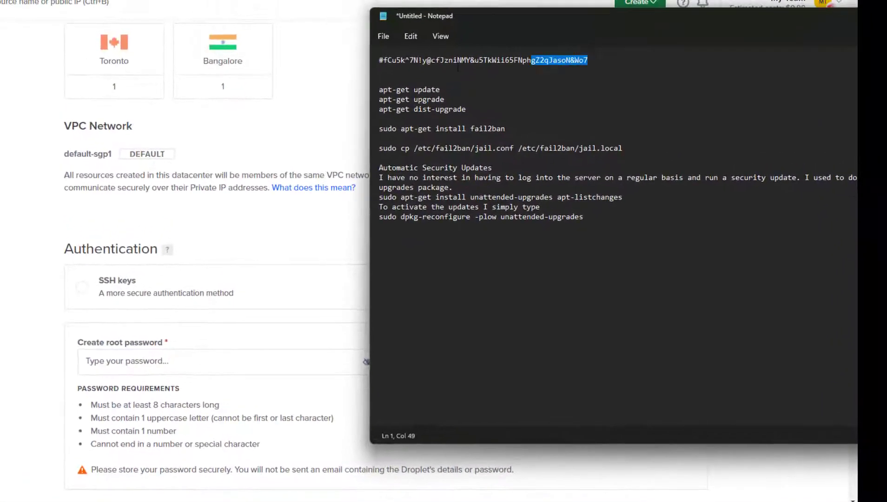
pyautogui.tripleClick(458, 62)
pyautogui.rightClick(458, 63)
pyautogui.click(465, 114)
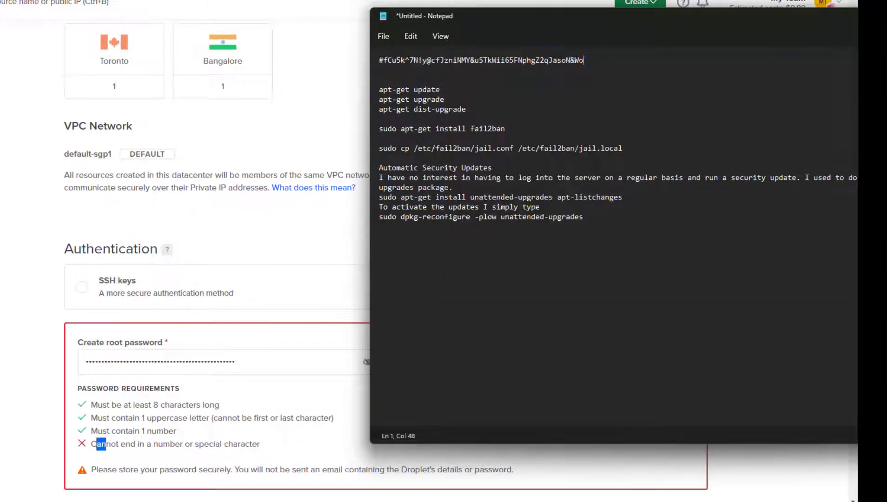
pyautogui.tripleClick(412, 62)
pyautogui.rightClick(413, 63)
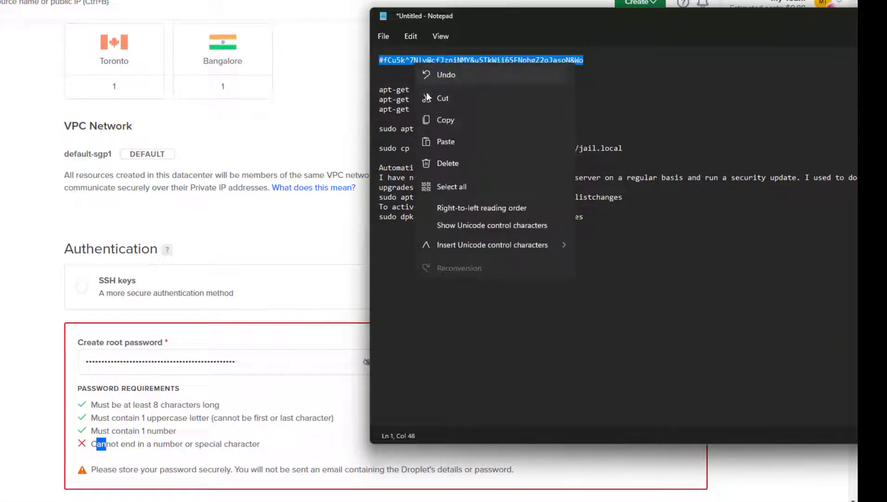
pyautogui.click(439, 120)
pyautogui.tripleClick(219, 361)
pyautogui.hotkey('ctrl', 'v')
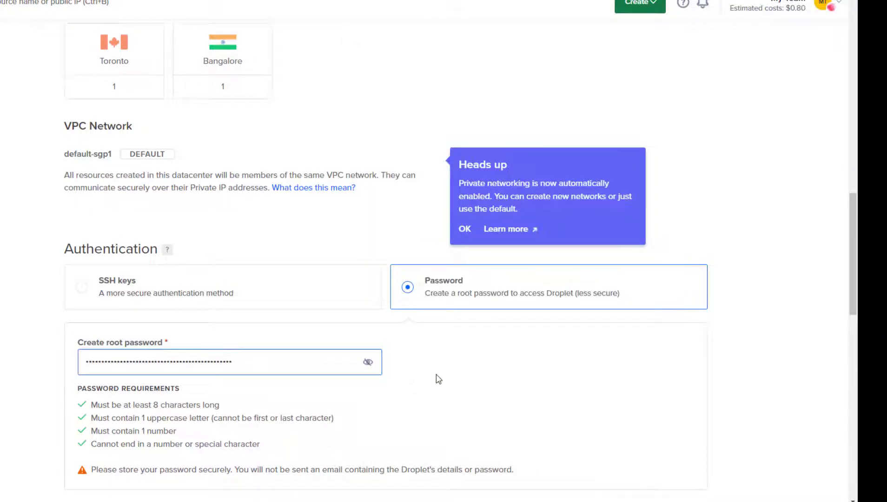
pyautogui.click(437, 378)
# - Enable Monitoring and IPv6 for the droplet
pyautogui.scroll(-2, 346, 307)
pyautogui.scroll(-2, 256, 278)
pyautogui.scroll(-2, 241, 279)
pyautogui.click(83, 299)
pyautogui.click(83, 351)
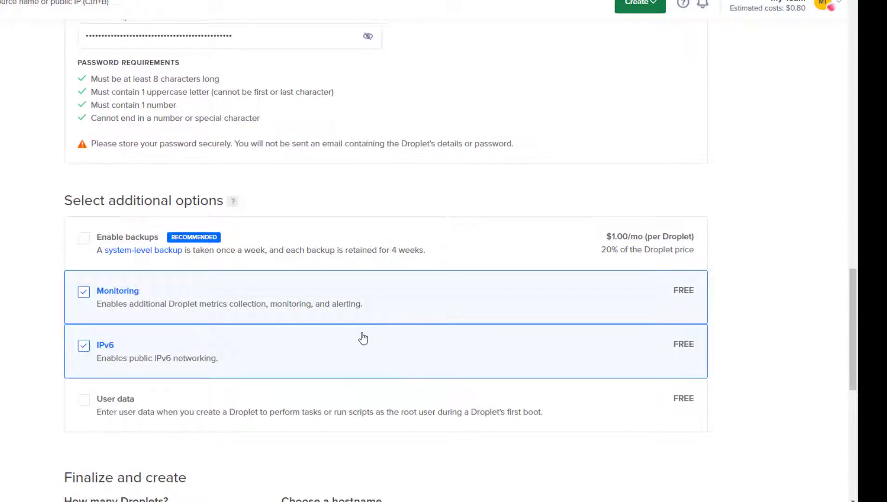
# - Set the hostname to xray22 and create the droplet
pyautogui.scroll(-5, 353, 344)
pyautogui.click(433, 288)
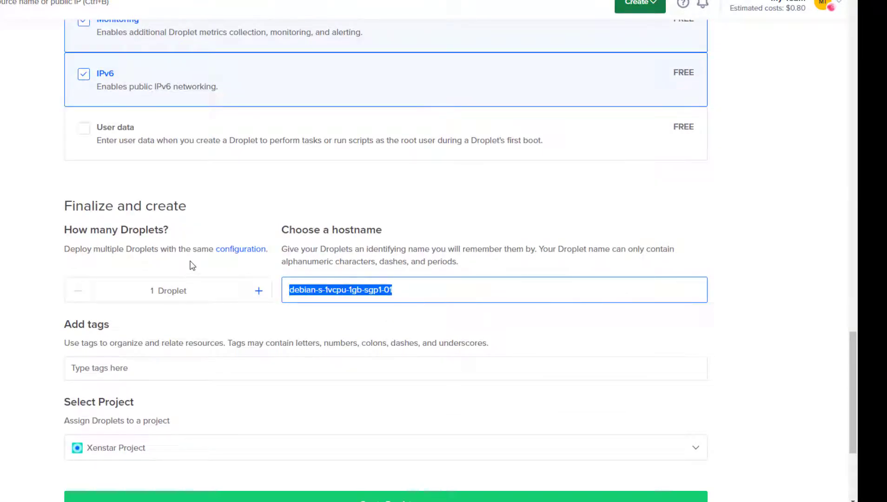
pyautogui.write('xray22')
pyautogui.scroll(-2, 209, 260)
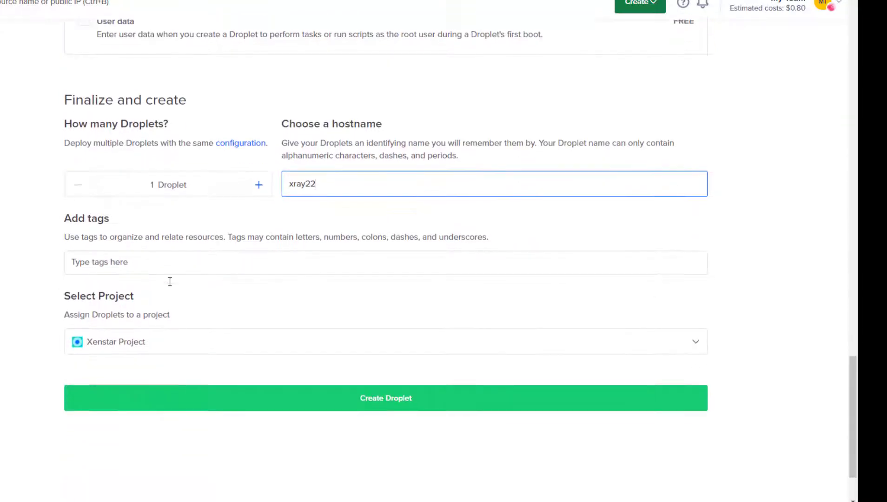
pyautogui.click(370, 403)
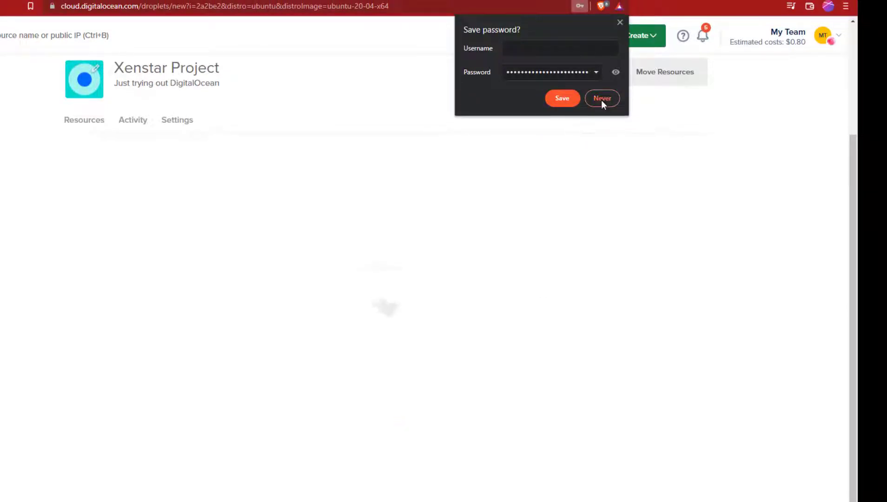
# - Decline the browser's password save and copy the xray22 droplet's IPv4 address 178.128.95.238
pyautogui.click(601, 98)
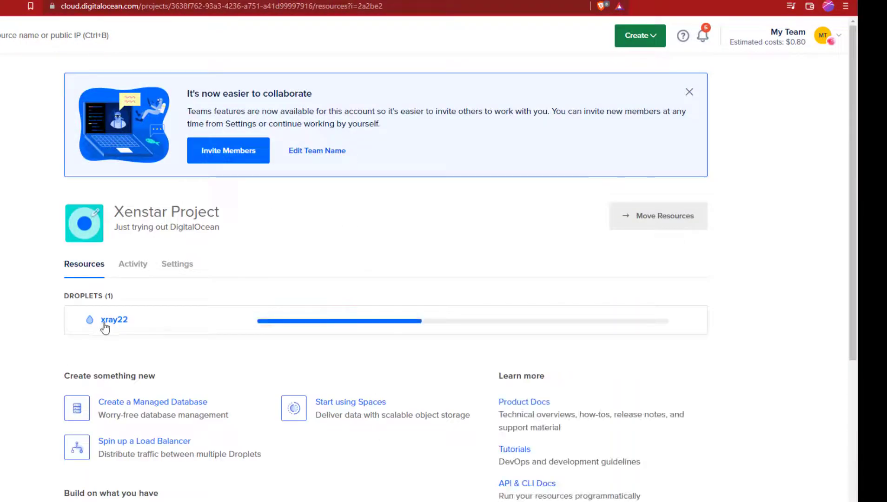
pyautogui.click(110, 320)
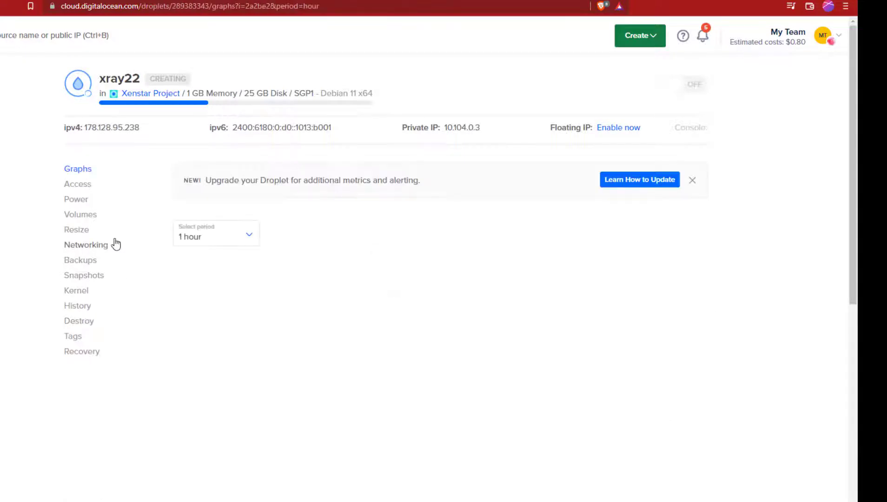
pyautogui.click(158, 127)
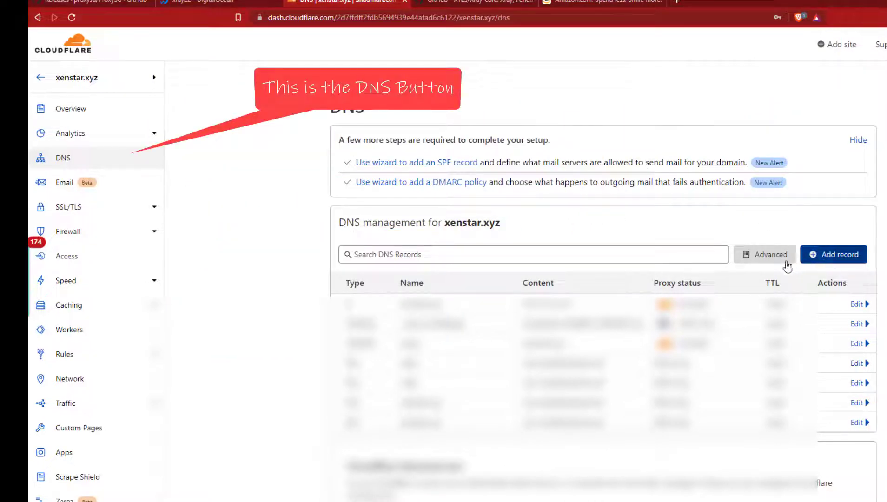
# - Add a DNS-only A record 'shop' pointing to 178.128.95.238, then view SSL/TLS settings
pyautogui.click(833, 254)
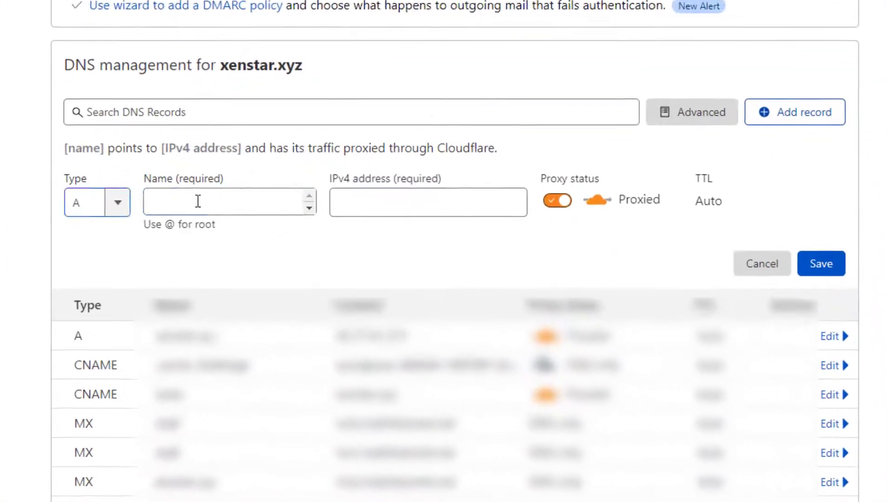
pyautogui.click(358, 279)
pyautogui.write('shop')
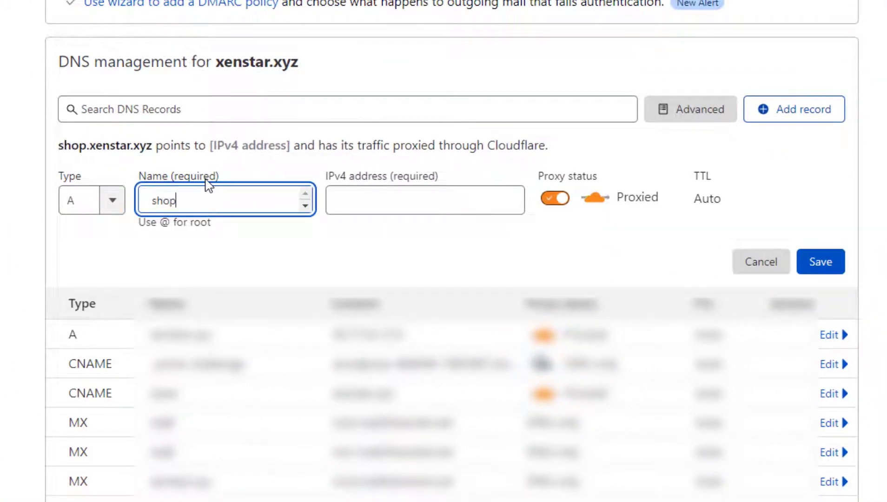
pyautogui.click(446, 210)
pyautogui.hotkey('ctrl', 'v')
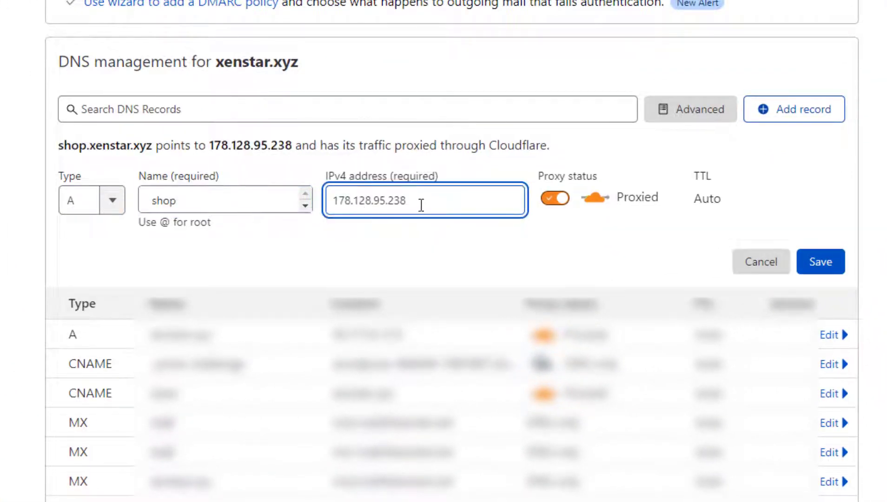
pyautogui.click(556, 200)
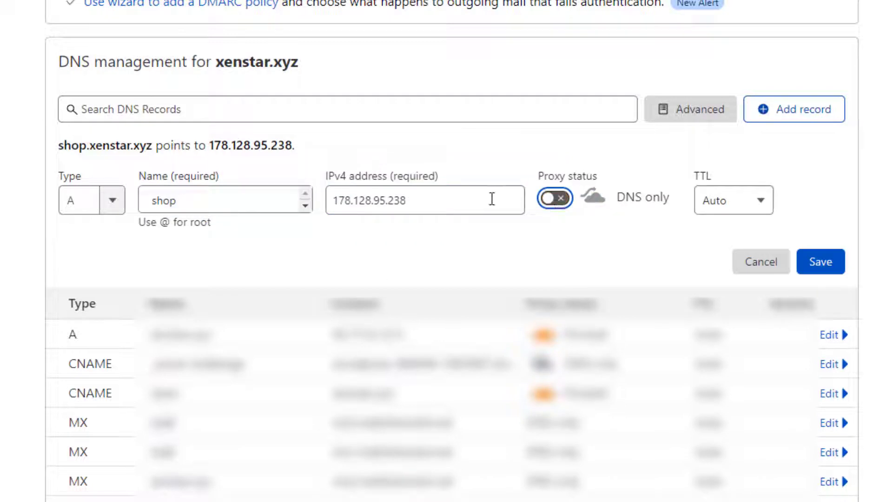
pyautogui.moveTo(492, 199); pyautogui.dragTo(343, 191)
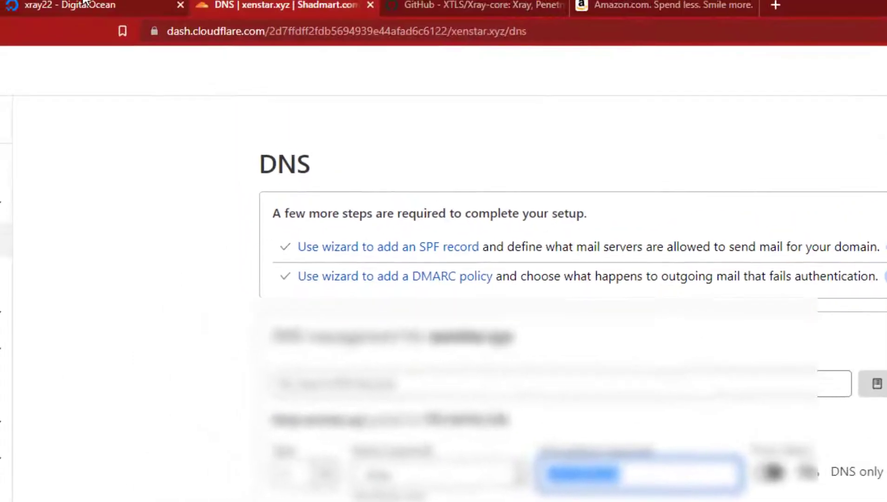
pyautogui.hotkey('ctrl', 'shift', 'Tab')
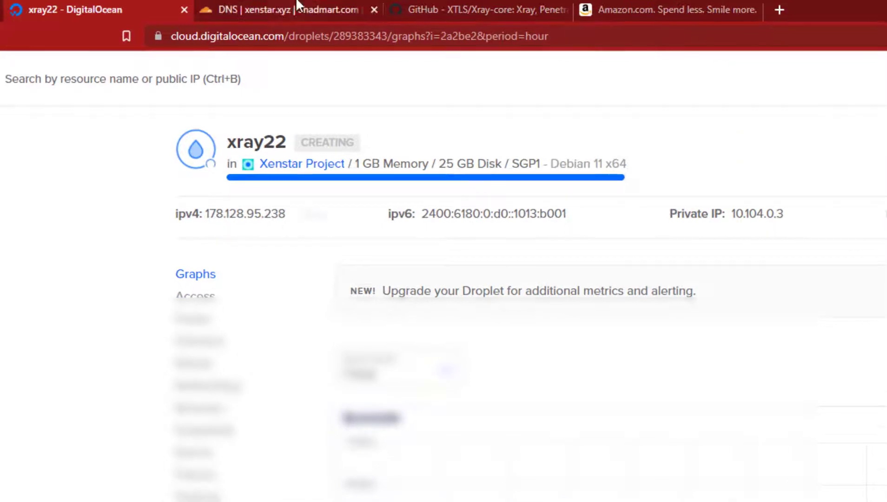
pyautogui.hotkey('ctrl', 'Tab')
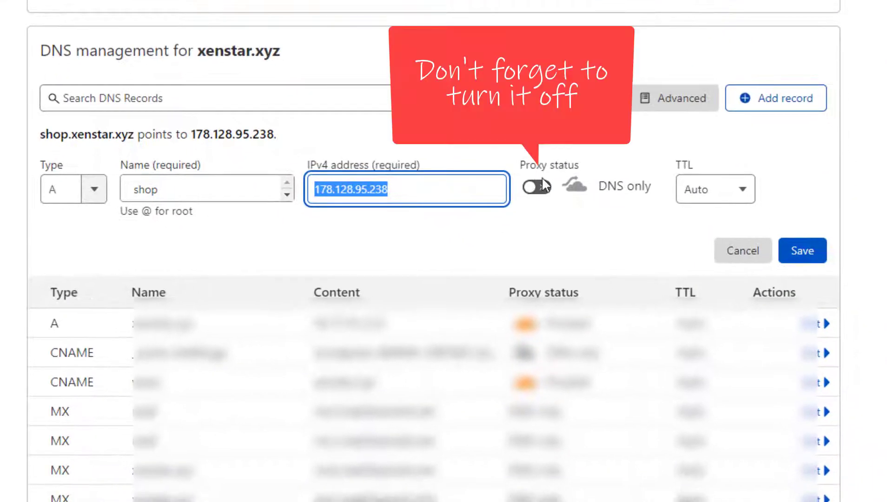
pyautogui.click(801, 255)
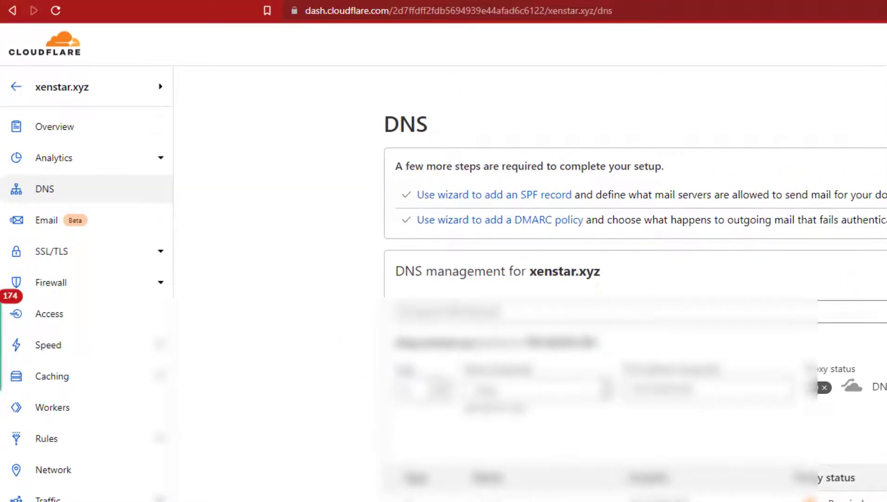
pyautogui.click(80, 249)
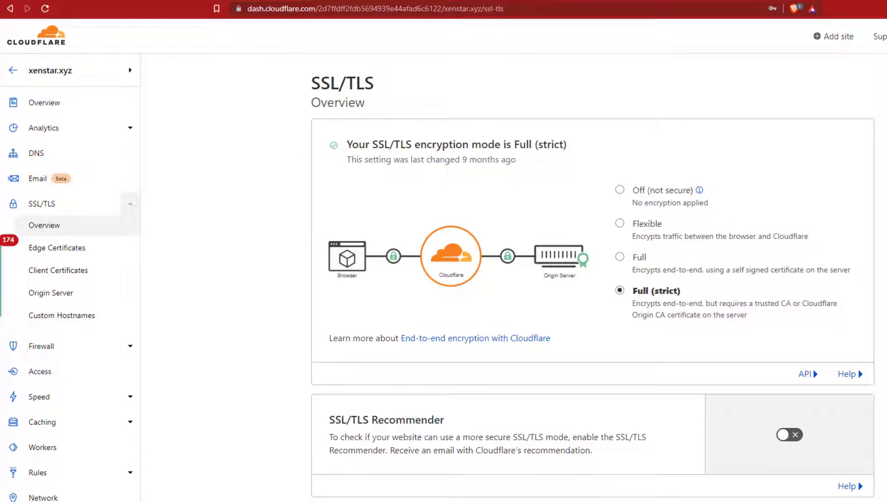
# - Replace the Local Shell with an SSH session xray23 for host 178.128.95.238 and connect
pyautogui.hotkey('alt', 'Tab')
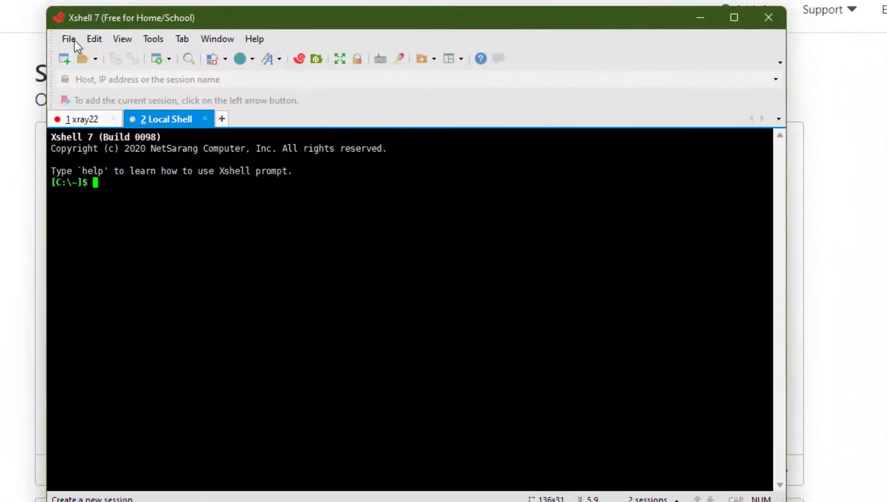
pyautogui.hotkey('ctrl', 'F4')
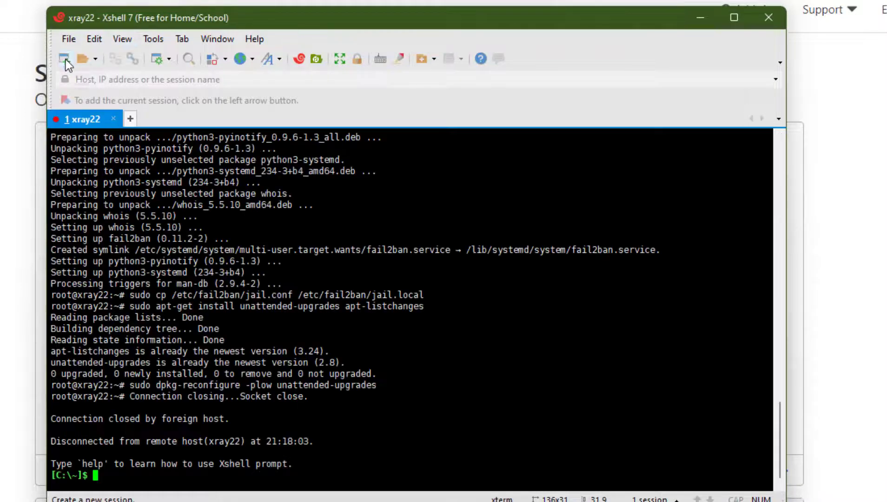
pyautogui.click(66, 60)
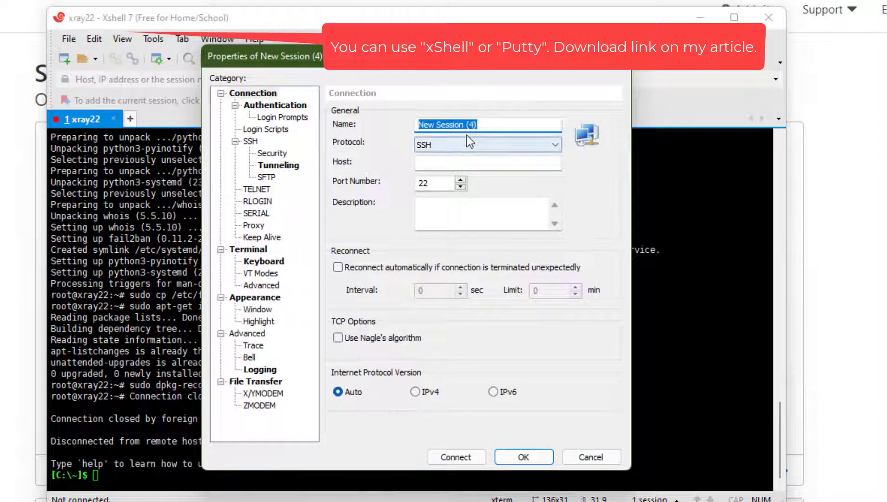
pyautogui.click(493, 123)
pyautogui.moveTo(493, 124); pyautogui.dragTo(376, 125)
pyautogui.write('xray23')
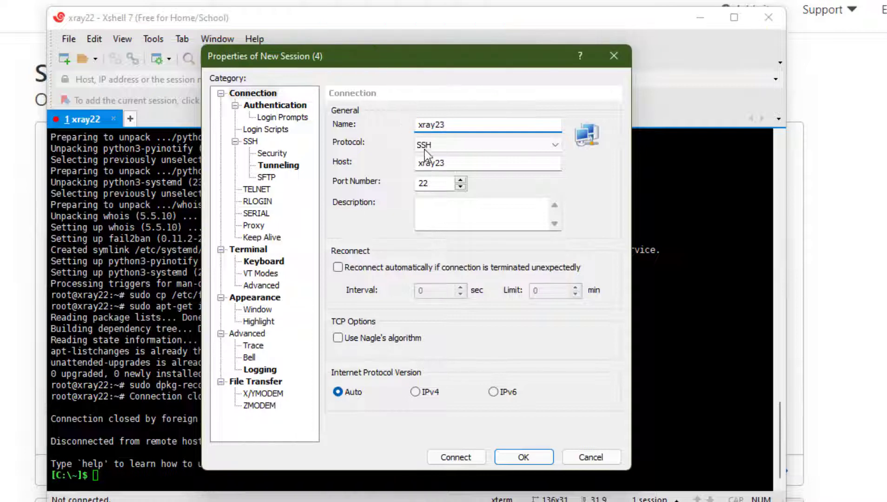
pyautogui.press('Tab')
pyautogui.press('Tab')
pyautogui.hotkey('ctrl', 'v')
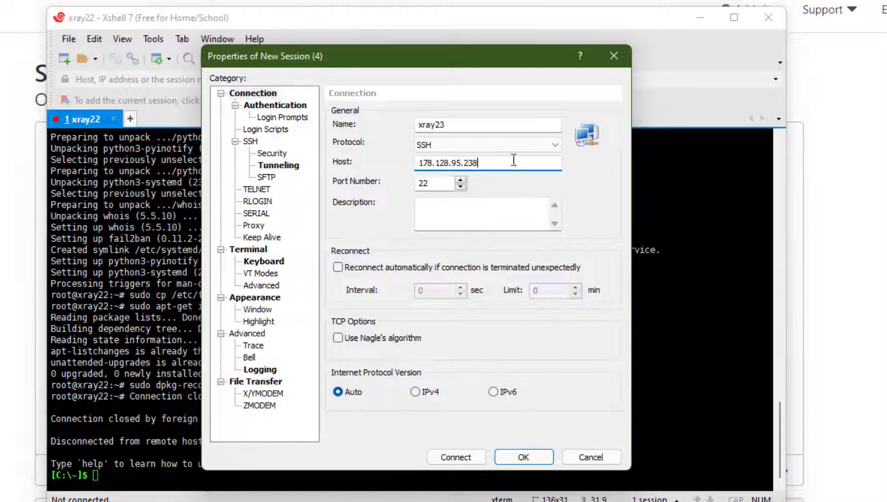
pyautogui.click(464, 457)
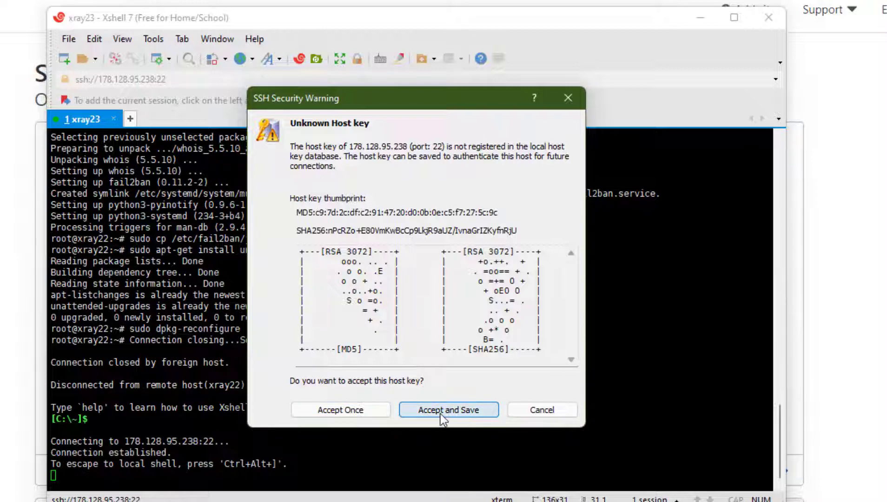
# - Accept and save the host key, then log in as user root with the name remembered
pyautogui.click(440, 413)
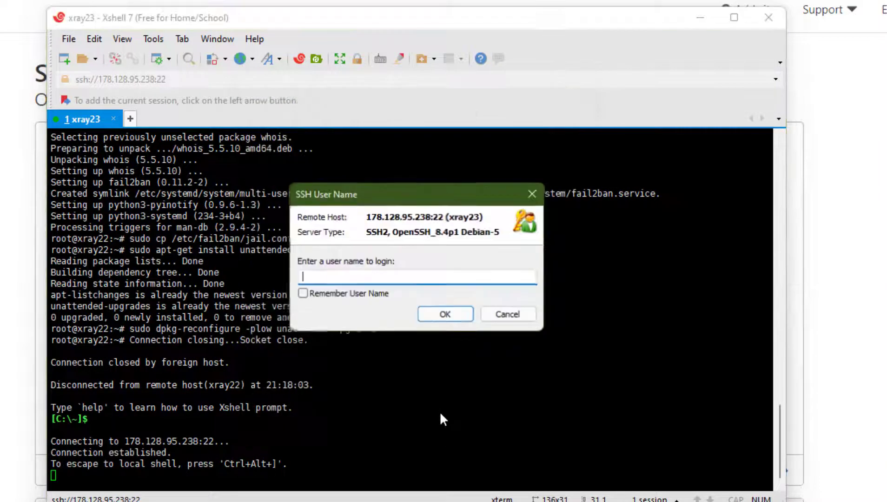
pyautogui.click(321, 294)
pyautogui.click(348, 277)
pyautogui.write('root')
pyautogui.click(440, 315)
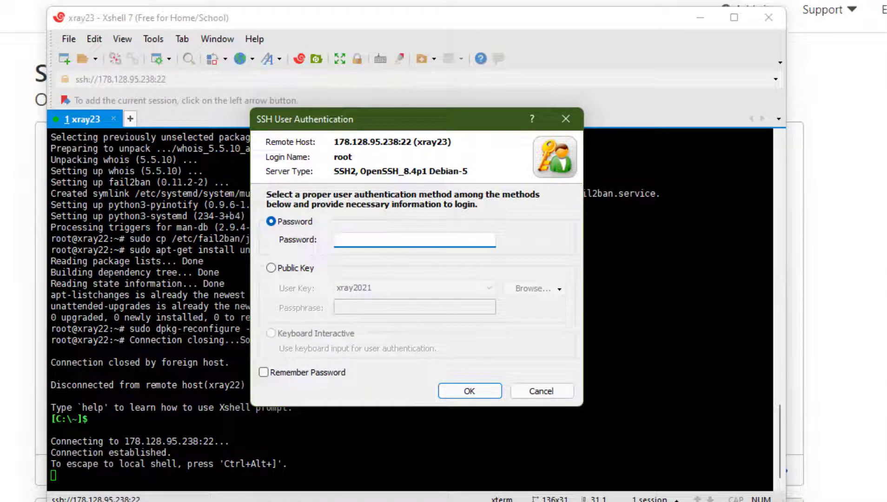
# - Paste the server password from Notepad, remember it, and log in
pyautogui.hotkey('alt', 'Tab')
pyautogui.moveTo(389, 119); pyautogui.dragTo(360, 87)
pyautogui.rightClick(537, 90)
pyautogui.click(605, 166)
pyautogui.click(307, 240)
pyautogui.hotkey('ctrl', 'v')
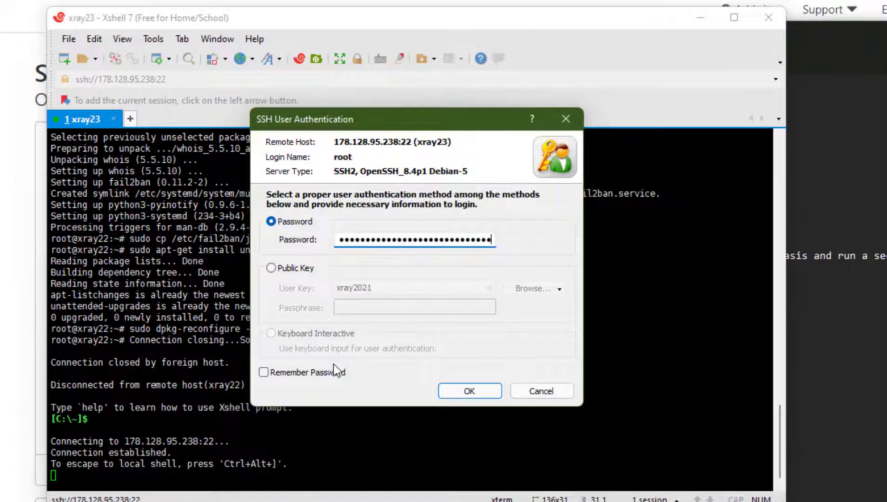
pyautogui.click(308, 372)
pyautogui.click(468, 391)
# - Place the terminal beside the notes and run apt-get update
pyautogui.hotkey('alt', 'Tab')
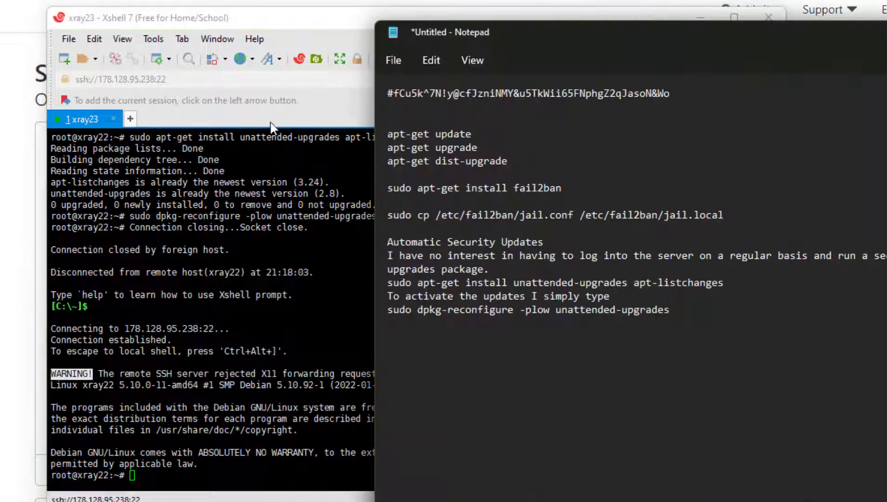
pyautogui.moveTo(289, 23); pyautogui.dragTo(9, 51)
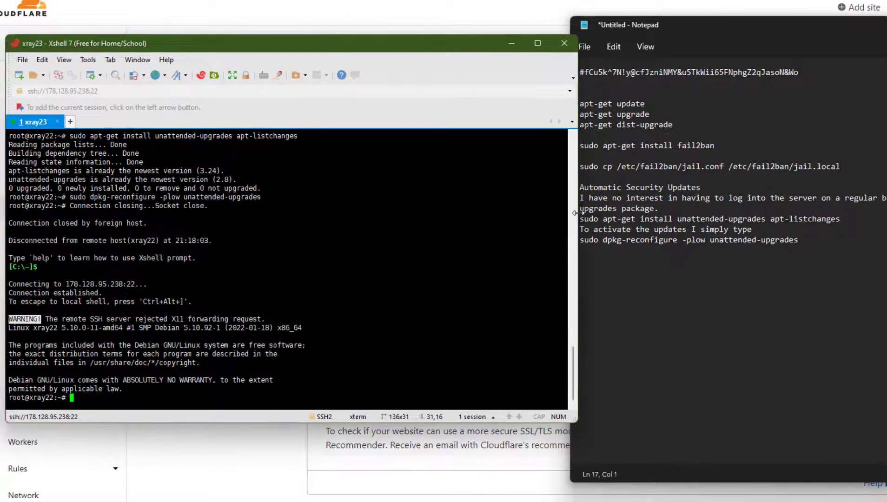
pyautogui.moveTo(577, 212); pyautogui.dragTo(476, 212)
pyautogui.moveTo(352, 43); pyautogui.dragTo(423, 22)
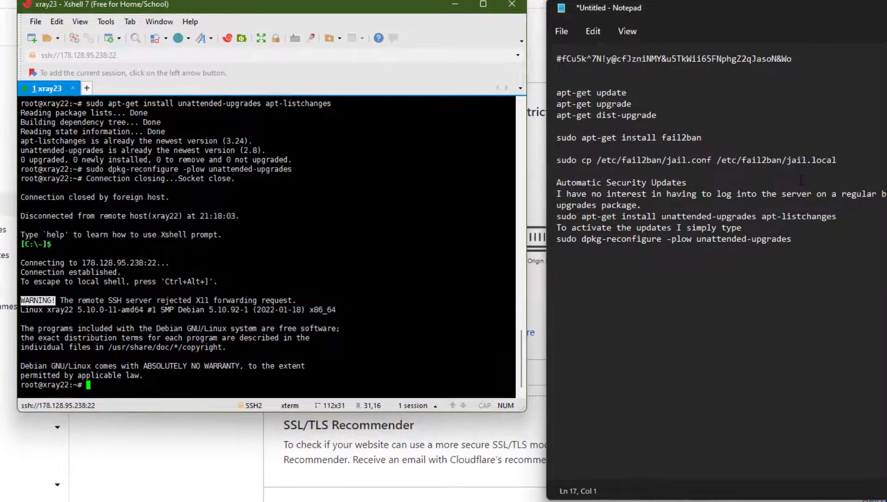
pyautogui.moveTo(627, 118); pyautogui.dragTo(556, 117)
pyautogui.rightClick(570, 117)
pyautogui.click(614, 188)
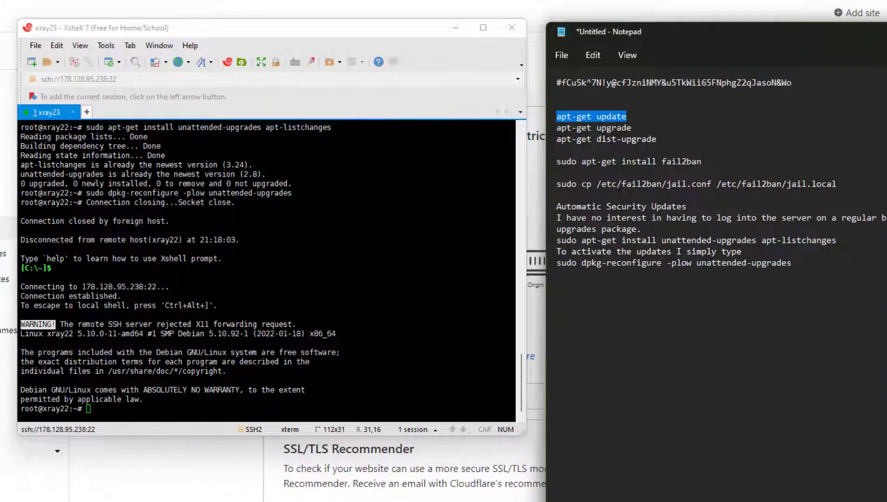
pyautogui.rightClick(141, 415)
pyautogui.click(213, 175)
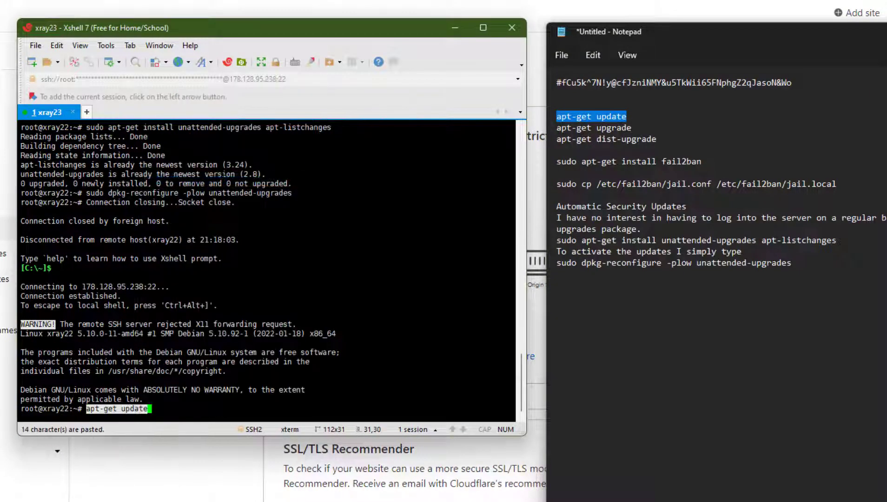
pyautogui.press('Return')
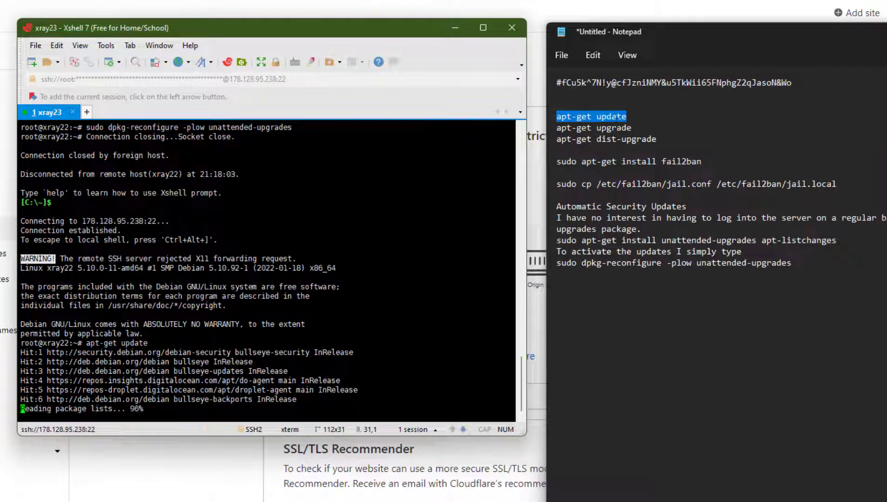
# - Run apt-get upgrade and confirm with Y
pyautogui.moveTo(631, 128); pyautogui.dragTo(564, 129)
pyautogui.rightClick(648, 132)
pyautogui.click(670, 195)
pyautogui.rightClick(112, 182)
pyautogui.click(202, 180)
pyautogui.press('Return')
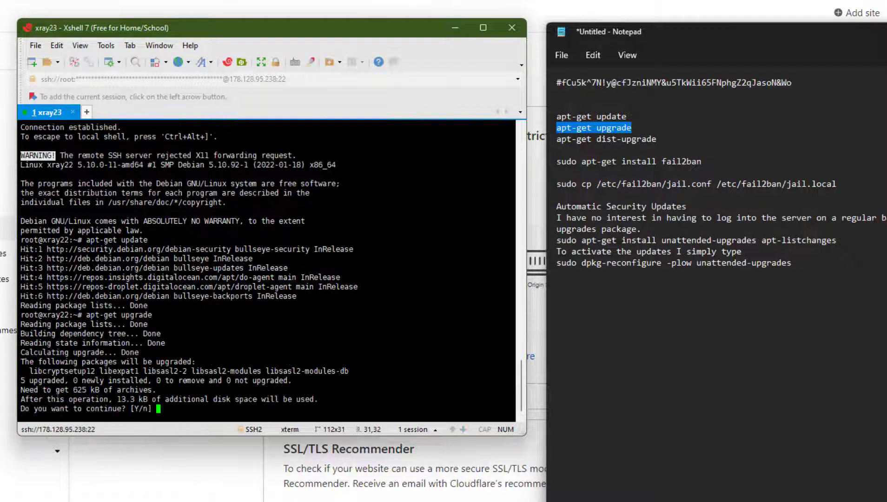
pyautogui.write('Y')
pyautogui.press('Return')
# - Run apt-get dist-upgrade on the server
pyautogui.click(644, 143)
pyautogui.tripleClick(644, 139)
pyautogui.rightClick(586, 138)
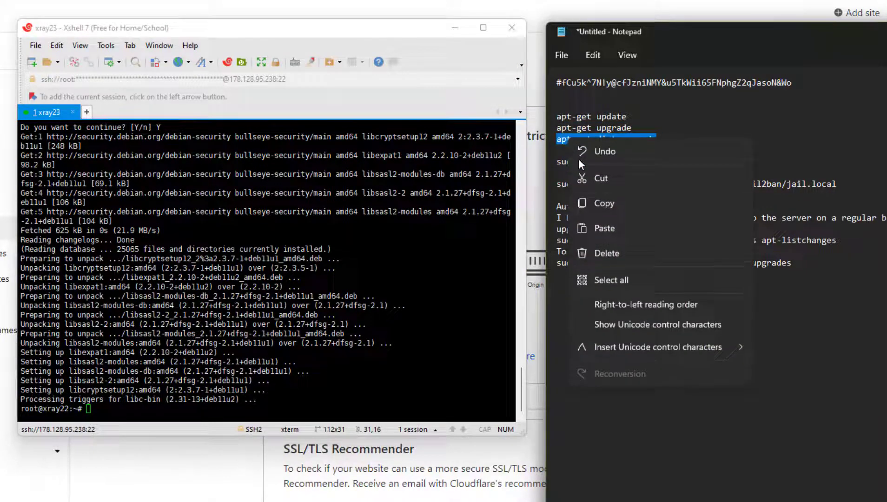
pyautogui.click(604, 199)
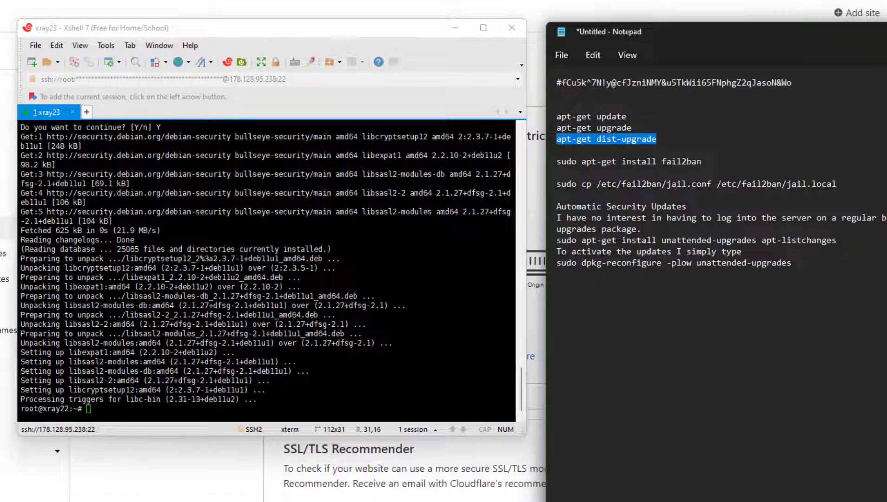
pyautogui.hotkey('alt', 'Tab')
pyautogui.rightClick(124, 412)
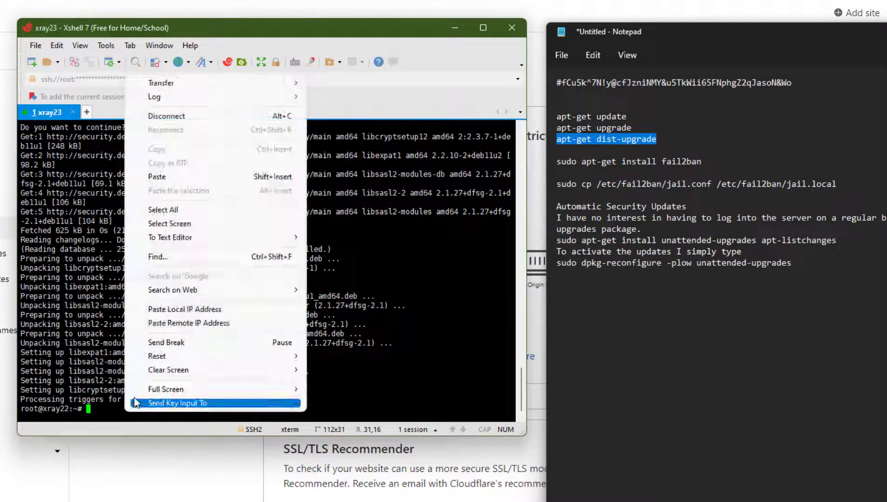
pyautogui.click(183, 177)
pyautogui.press('Return')
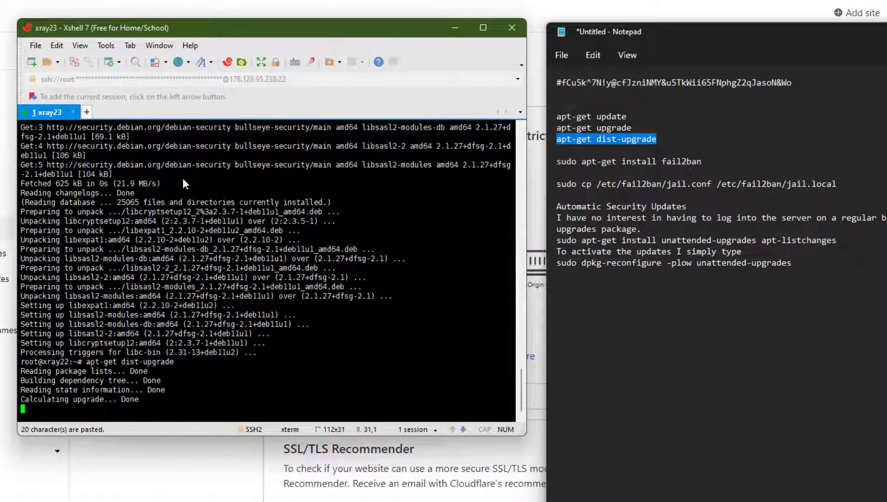
# - Install fail2ban with sudo apt-get install fail2ban, confirming with Y
pyautogui.moveTo(701, 161); pyautogui.dragTo(556, 161)
pyautogui.rightClick(574, 157)
pyautogui.click(611, 223)
pyautogui.rightClick(114, 411)
pyautogui.click(202, 179)
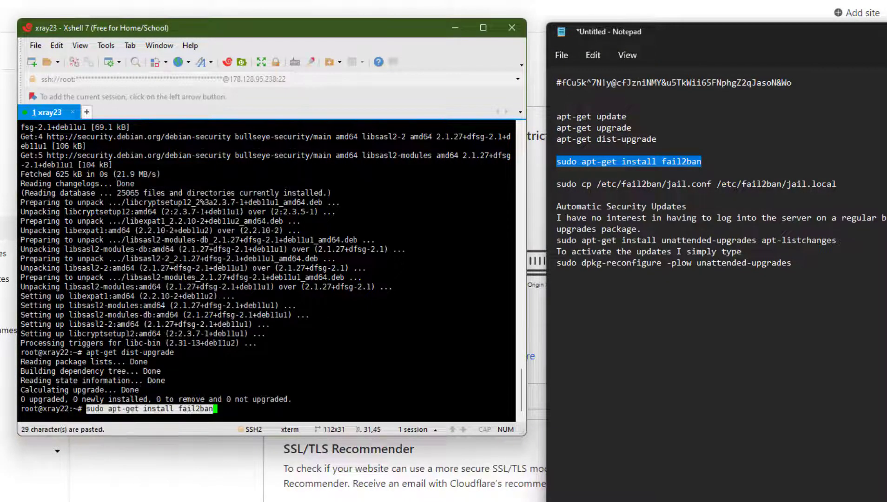
pyautogui.press('Return')
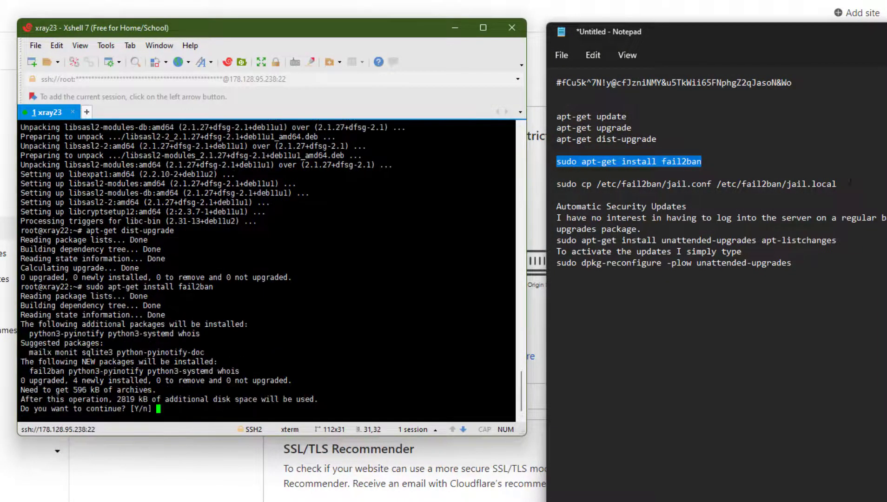
pyautogui.moveTo(849, 182); pyautogui.dragTo(539, 183)
pyautogui.rightClick(620, 183)
pyautogui.click(656, 248)
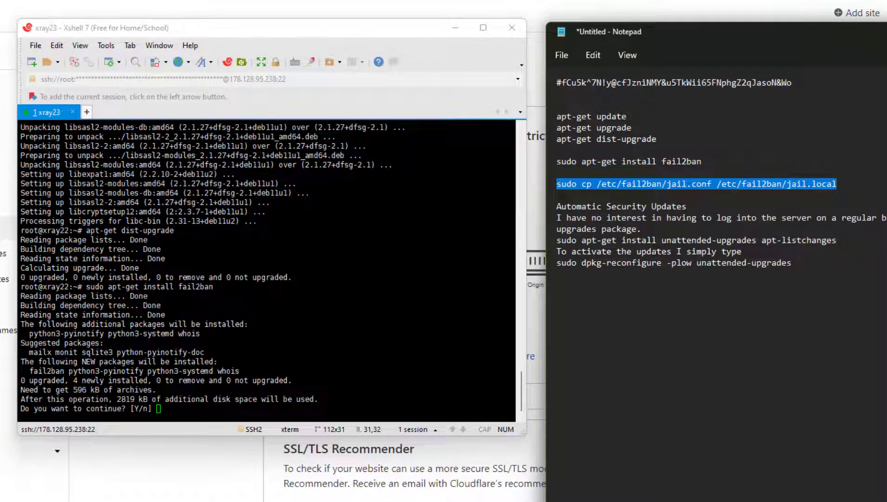
pyautogui.write('Y')
pyautogui.hotkey('alt', 'Tab')
pyautogui.write('Y')
pyautogui.press('Return')
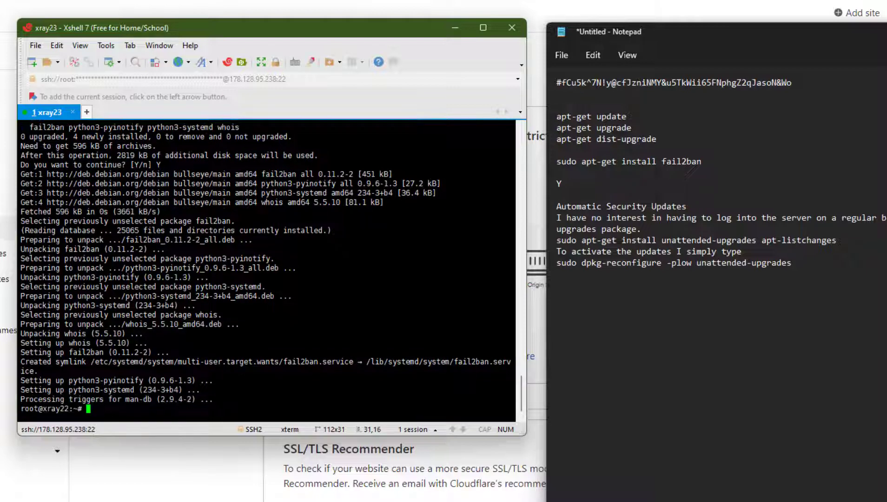
# - Create fail2ban's jail.local by copying jail.conf
pyautogui.rightClick(171, 407)
pyautogui.click(254, 172)
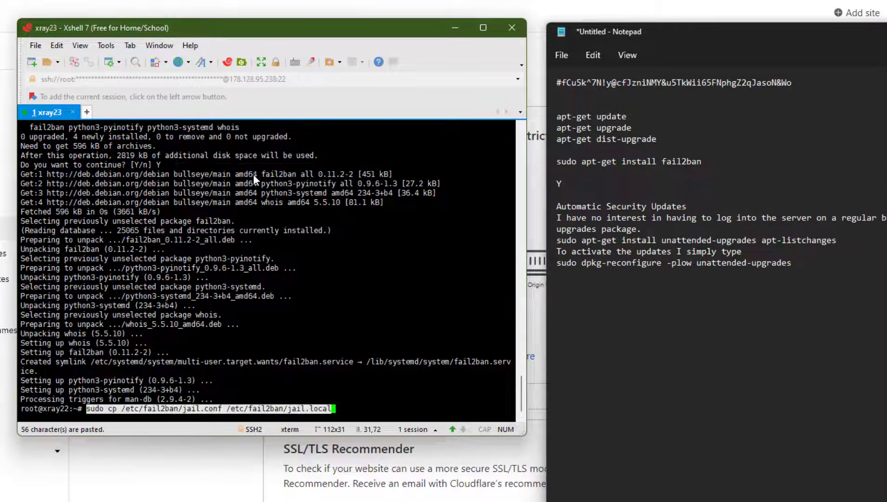
pyautogui.press('Return')
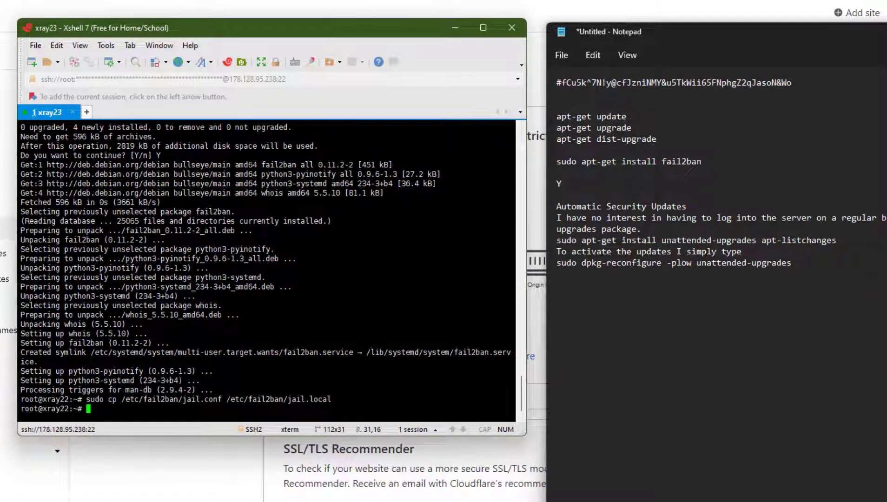
# - Install unattended-upgrades and apt-listchanges
pyautogui.moveTo(836, 240); pyautogui.dragTo(556, 240)
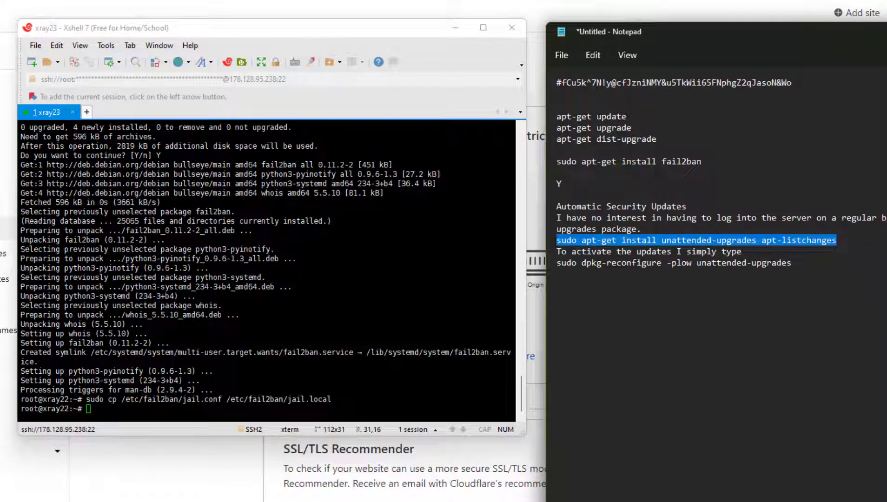
pyautogui.rightClick(587, 241)
pyautogui.click(624, 308)
pyautogui.rightClick(100, 415)
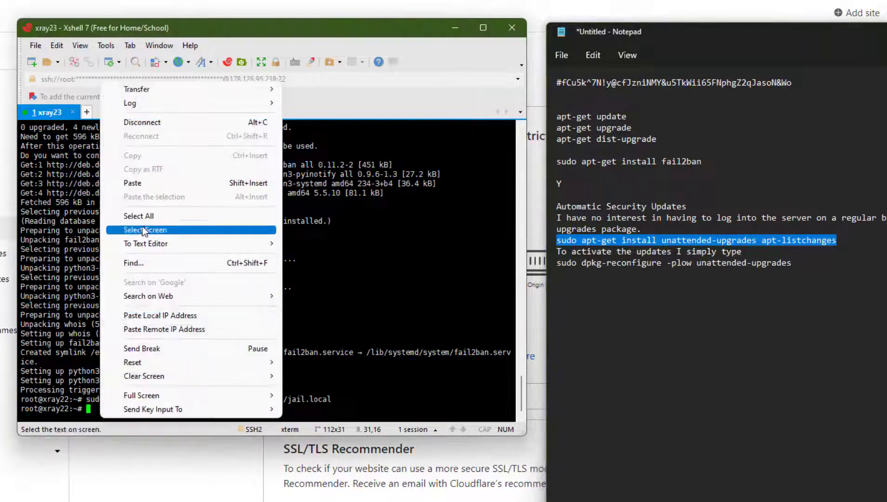
pyautogui.click(160, 186)
pyautogui.press('Return')
# - Run sudo dpkg-reconfigure -plow unattended-upgrades and accept automatic security updates
pyautogui.moveTo(796, 263); pyautogui.dragTo(557, 263)
pyautogui.rightClick(575, 265)
pyautogui.click(611, 330)
pyautogui.rightClick(140, 407)
pyautogui.click(203, 175)
pyautogui.press('Return')
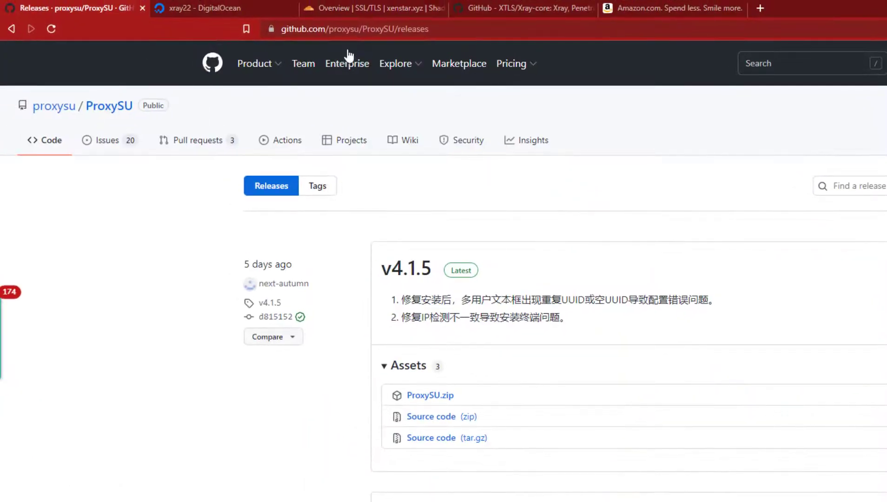
# - Download ProxySU.zip from the v4.1.5 release's Assets
pyautogui.hotkey('ctrl', 'l')
pyautogui.click(222, 312)
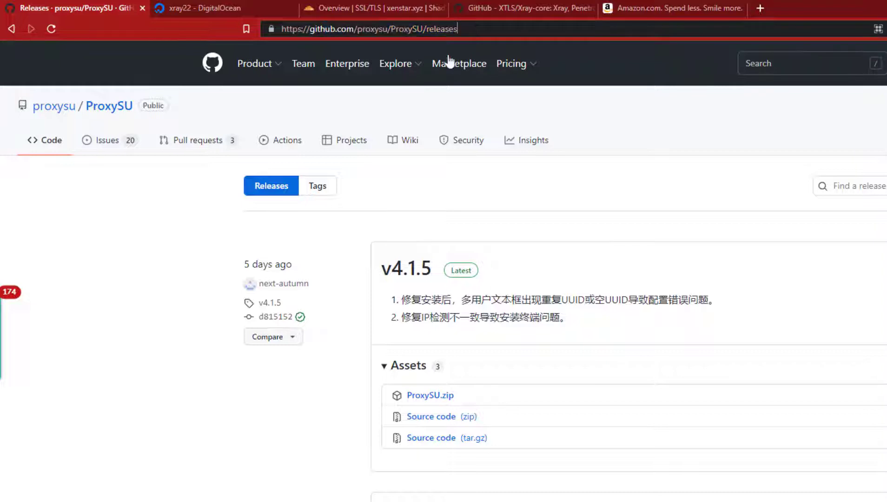
pyautogui.rightClick(436, 395)
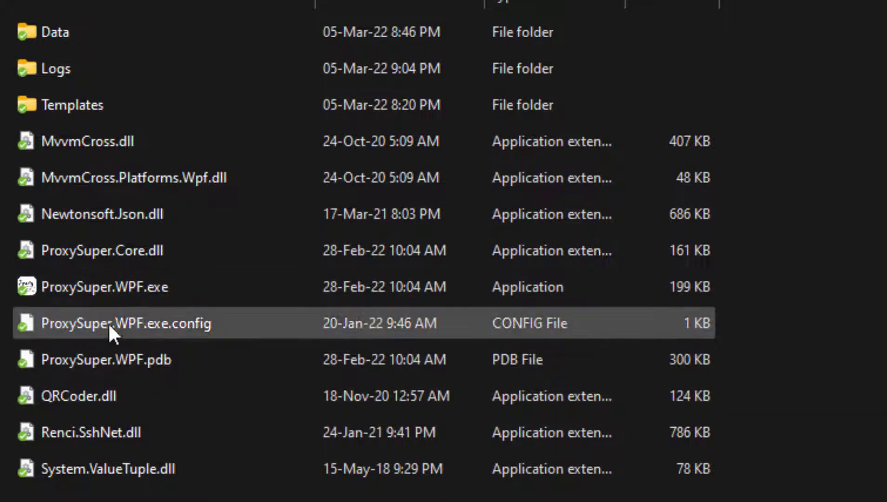
# - Launch ProxySuper.WPF.exe, switch its language to English, and open the Add Host proxy-type list
pyautogui.doubleClick(74, 295)
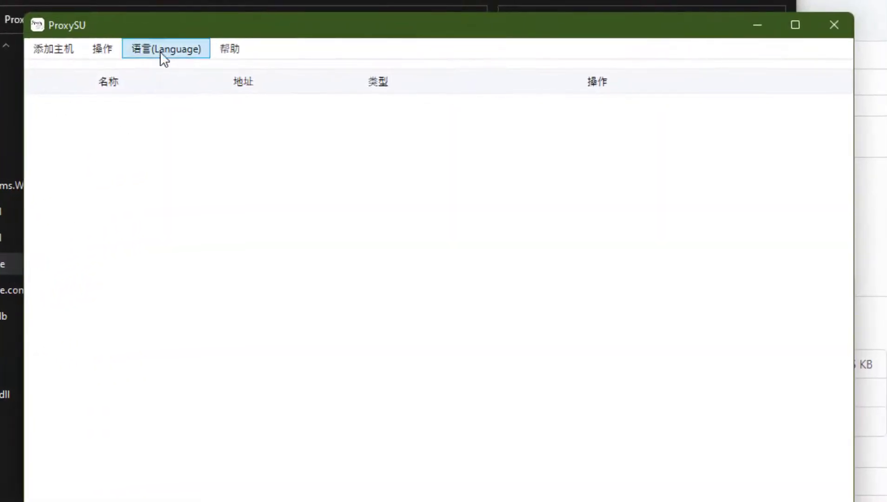
pyautogui.click(160, 51)
pyautogui.click(172, 70)
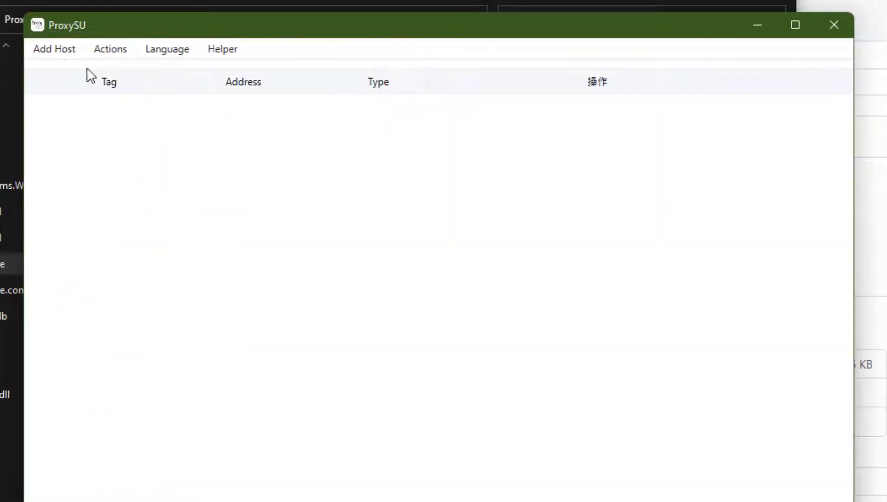
pyautogui.click(54, 51)
# - Add an Xray host tagged xray22 at address 178.128.95.238 with login user root
pyautogui.click(78, 73)
pyautogui.click(140, 82)
pyautogui.write('xray22')
pyautogui.click(204, 114)
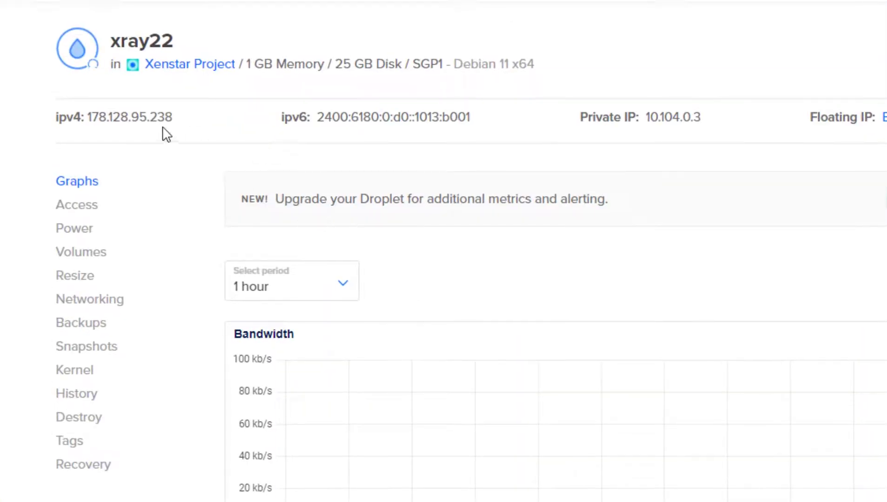
pyautogui.click(168, 122)
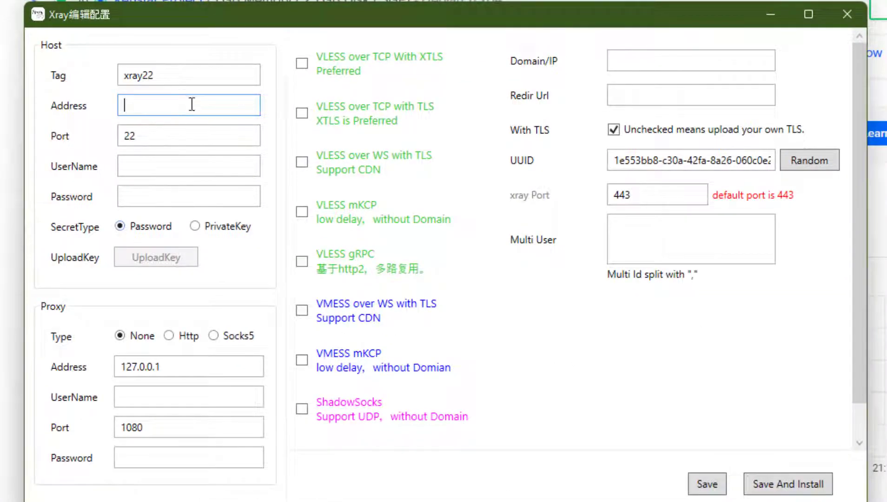
pyautogui.hotkey('ctrl', 'v')
pyautogui.click(170, 134)
pyautogui.click(156, 167)
pyautogui.write('ro')
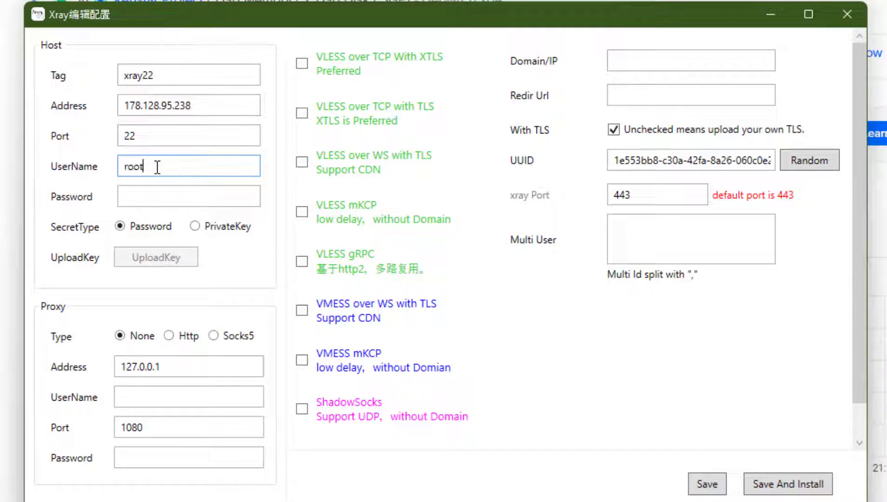
# - Copy the root password from the notes and paste it into the host's password field
pyautogui.click(180, 197)
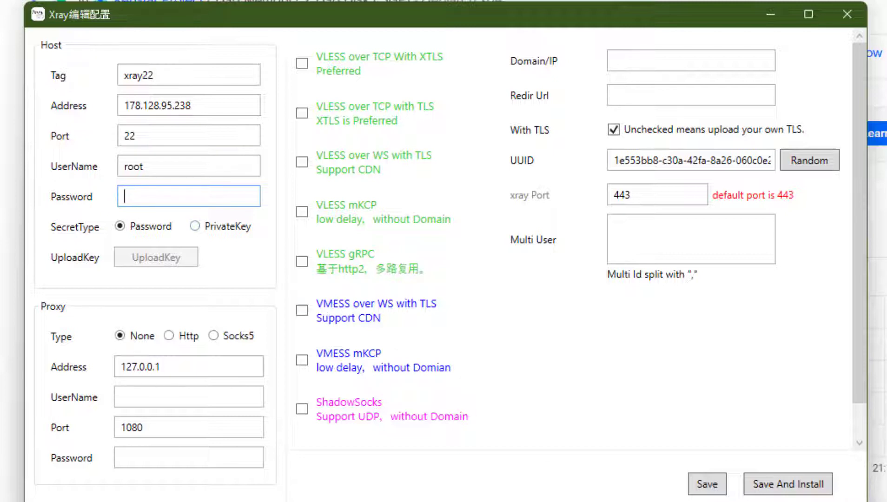
pyautogui.hotkey('alt', 'Tab')
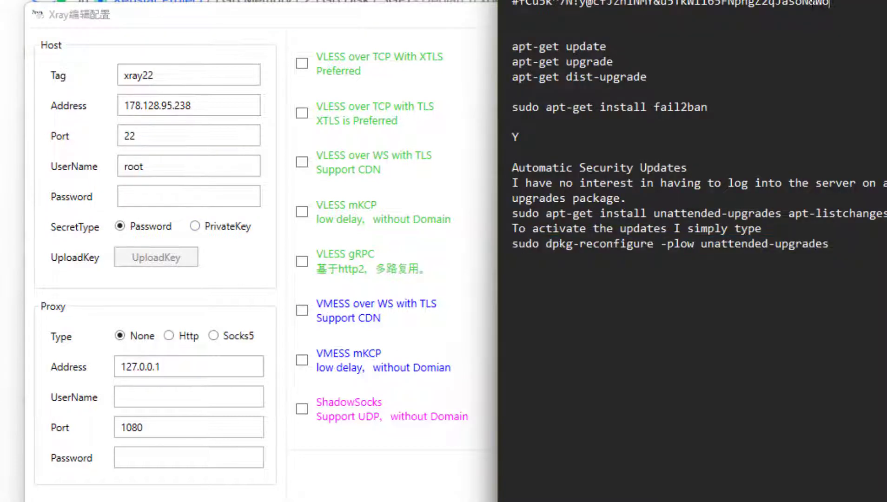
pyautogui.moveTo(512, 3); pyautogui.dragTo(828, 3)
pyautogui.rightClick(555, 0)
pyautogui.click(600, 89)
pyautogui.click(163, 197)
pyautogui.hotkey('ctrl', 'v')
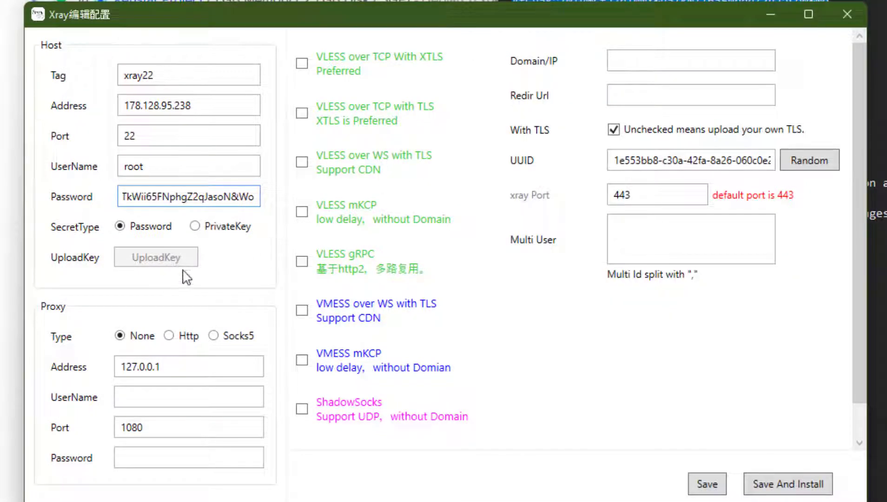
# - Enable VLESS over TCP with XTLS, VLESS over TCP with TLS and Trojan over TCP with TLS
pyautogui.click(302, 64)
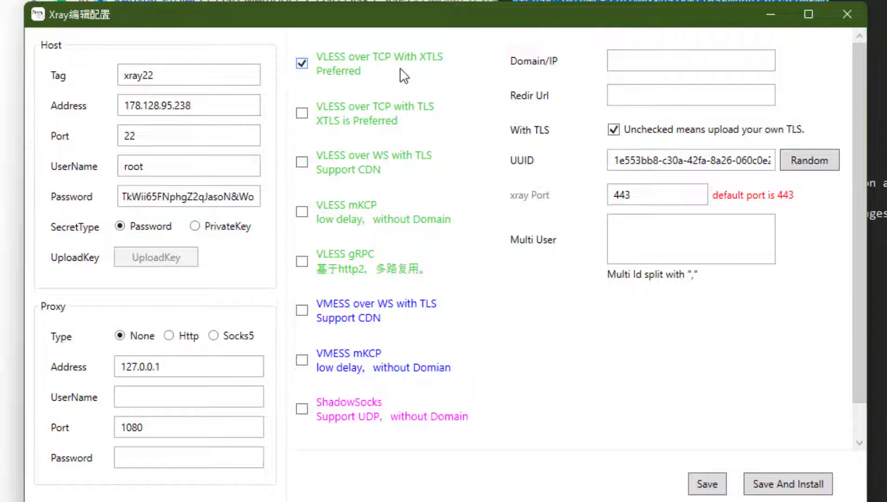
pyautogui.click(302, 113)
pyautogui.scroll(-2, 380, 285)
pyautogui.click(301, 427)
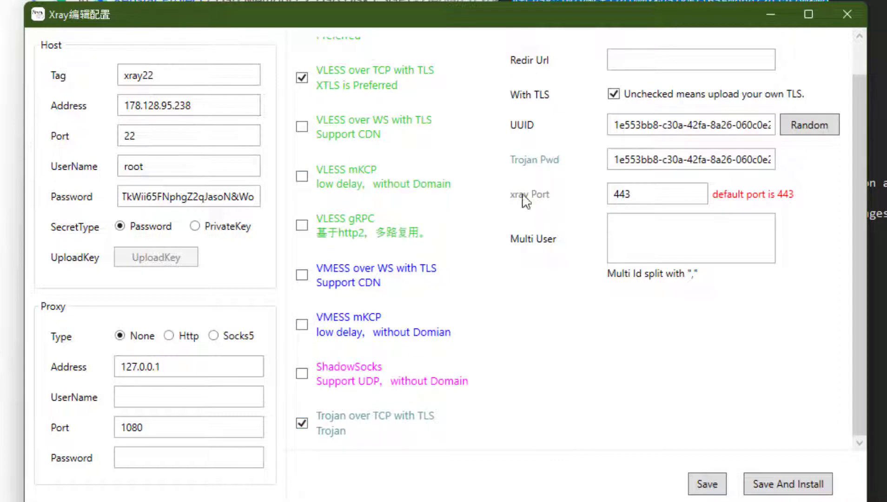
pyautogui.scroll(1, 600, 193)
pyautogui.click(637, 58)
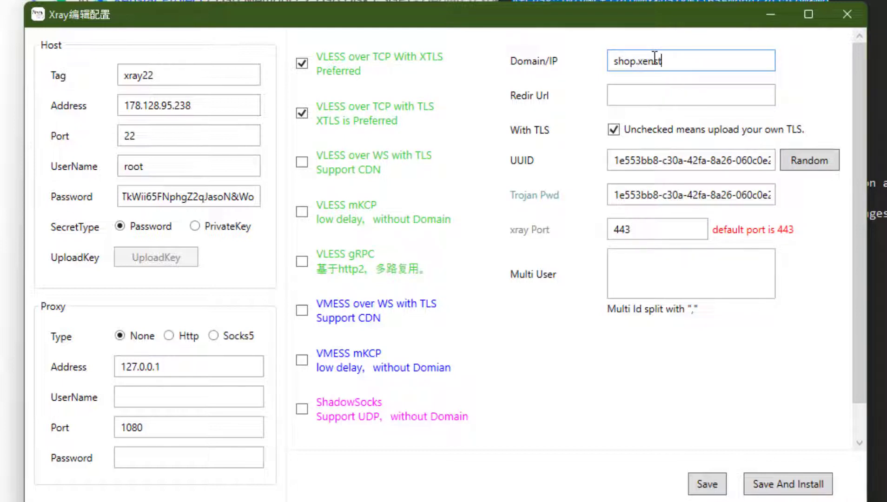
# - Check the shop.xenstar.xyz domain, enter amazon.com as redirect URL, and confirm Xray port 443
pyautogui.click(699, 61)
pyautogui.moveTo(638, 62)
pyautogui.mouseDown()
pyautogui.moveTo(685, 65)
pyautogui.moveTo(639, 62)
pyautogui.mouseUp()
pyautogui.click(697, 63)
pyautogui.click(633, 90)
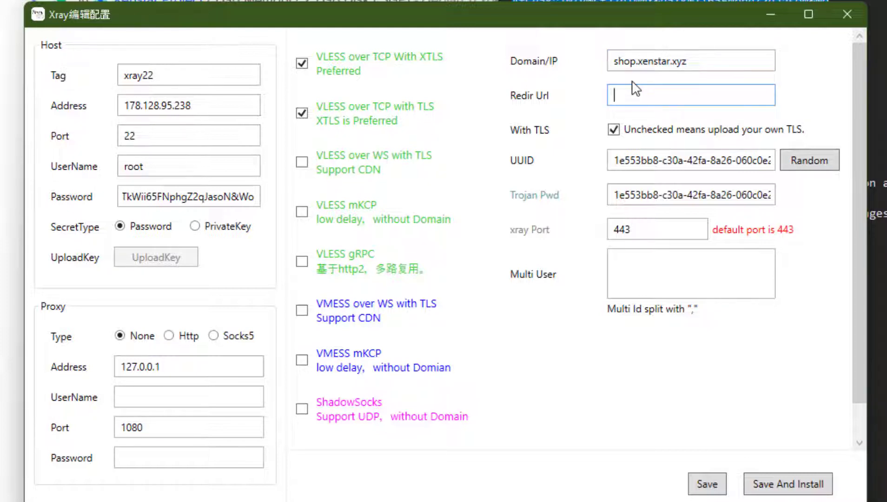
pyautogui.write('amazon.com')
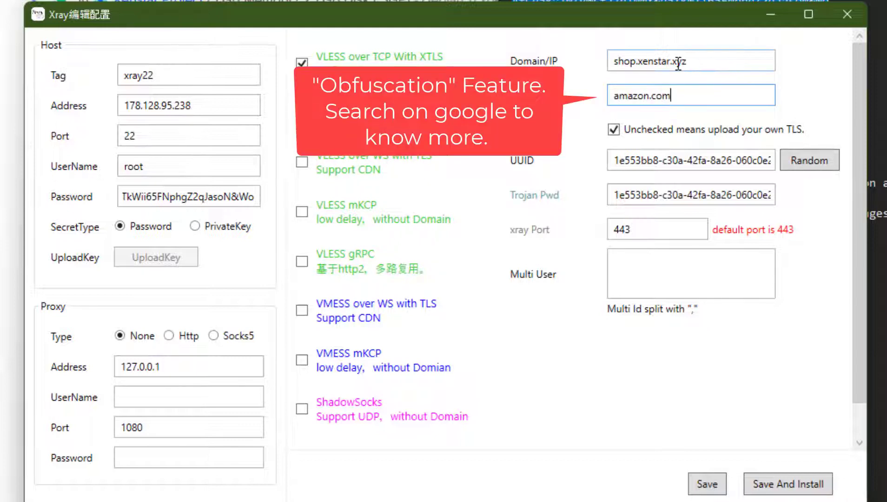
pyautogui.hotkey('alt', 'Tab')
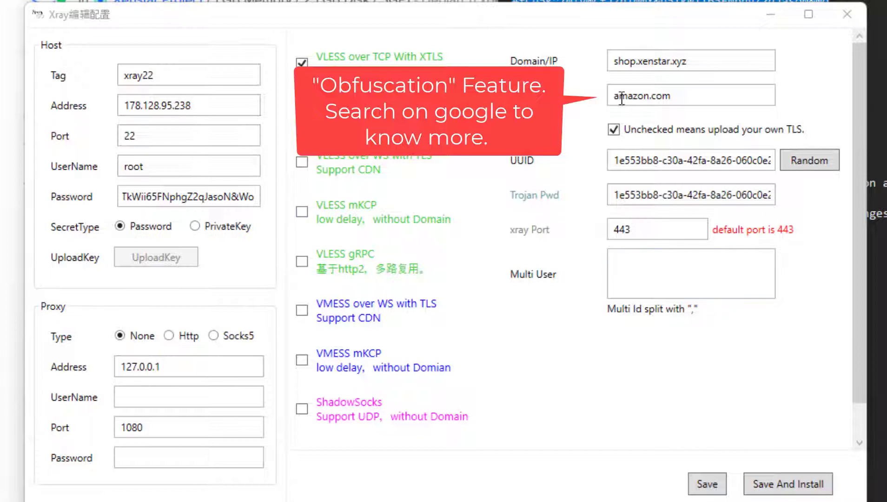
pyautogui.click(686, 97)
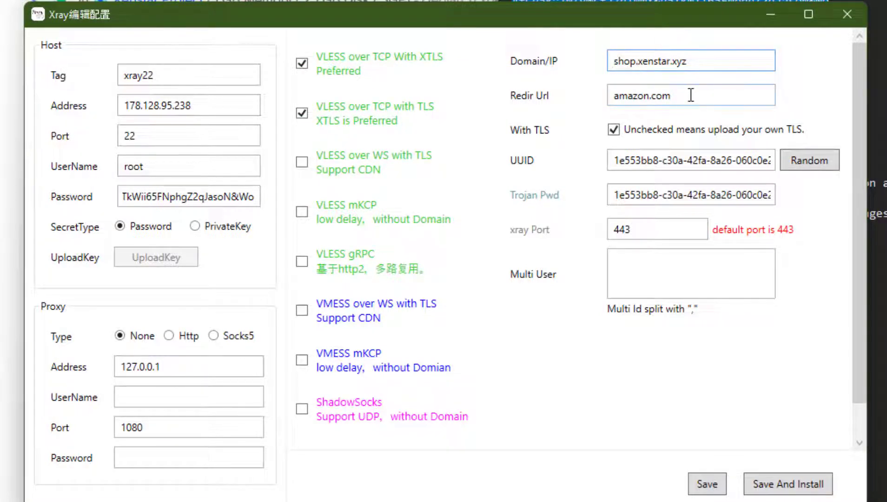
pyautogui.moveTo(695, 96); pyautogui.dragTo(613, 98)
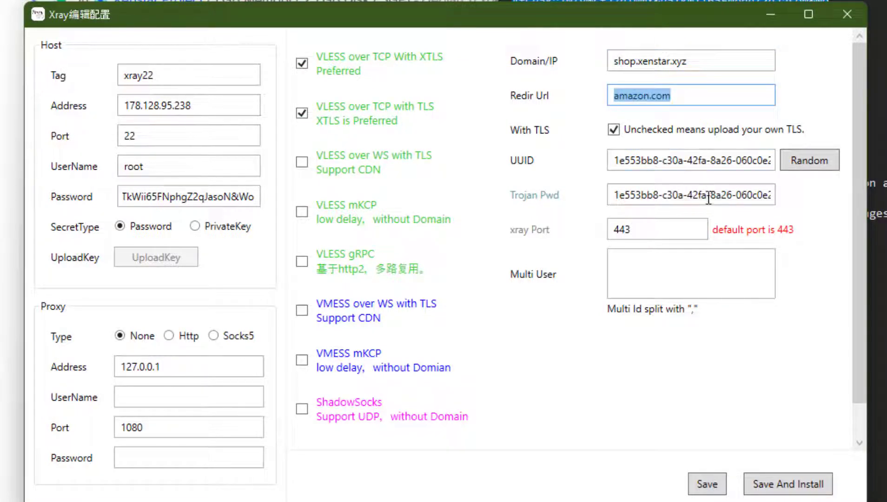
pyautogui.click(664, 229)
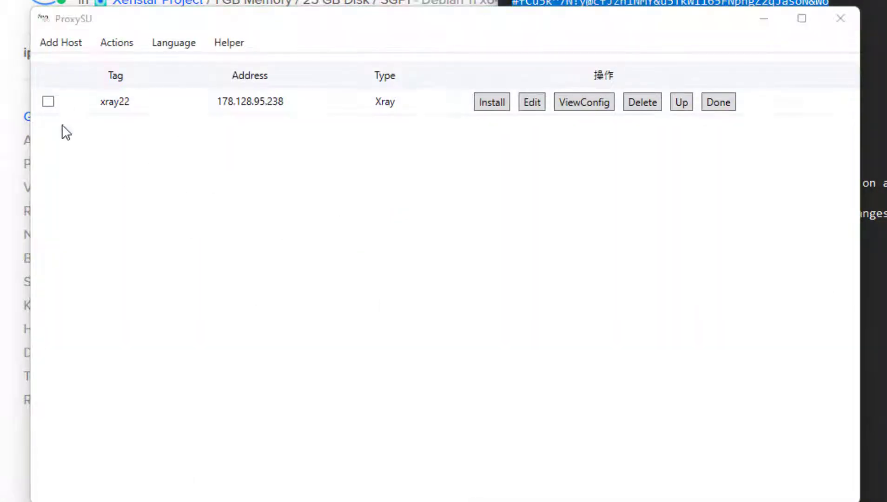
# - Open the xray22 installer, check the connection-success log, and install Xray on the server
pyautogui.click(481, 103)
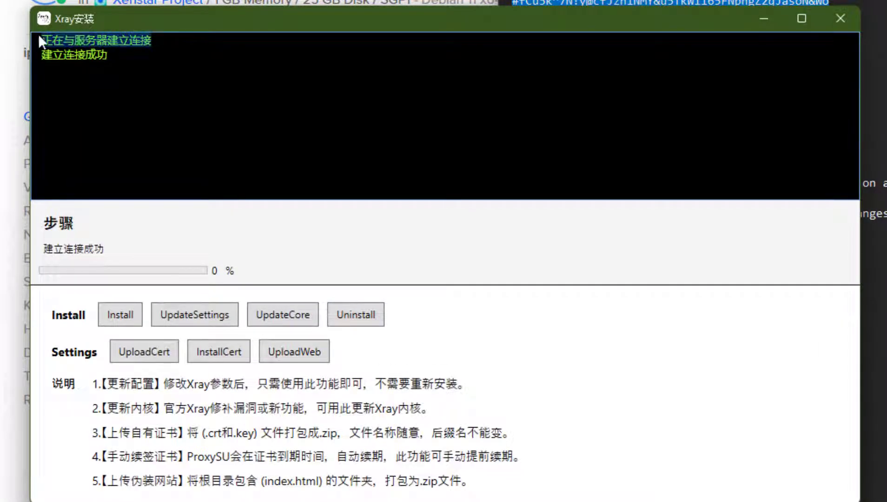
pyautogui.moveTo(42, 55); pyautogui.dragTo(107, 55)
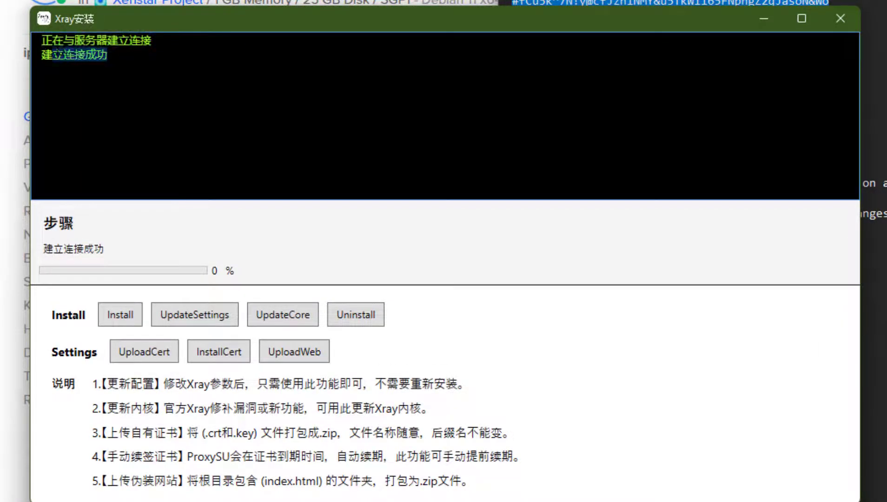
pyautogui.click(99, 56)
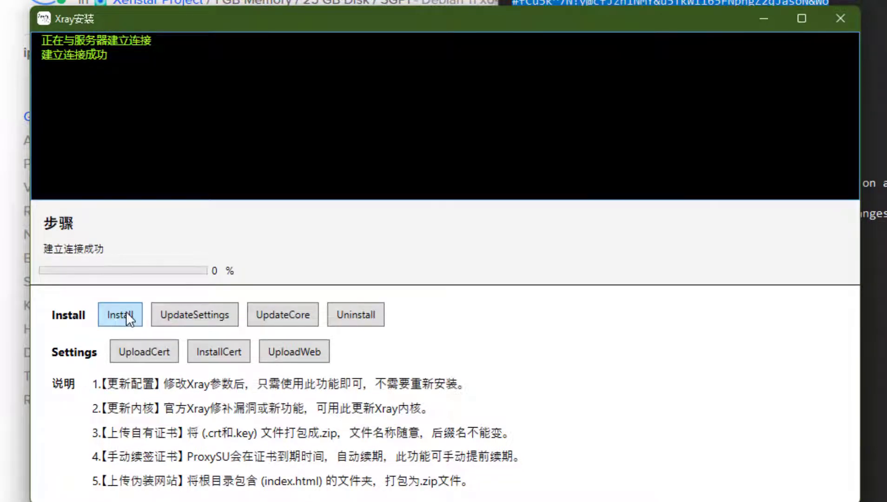
pyautogui.click(126, 311)
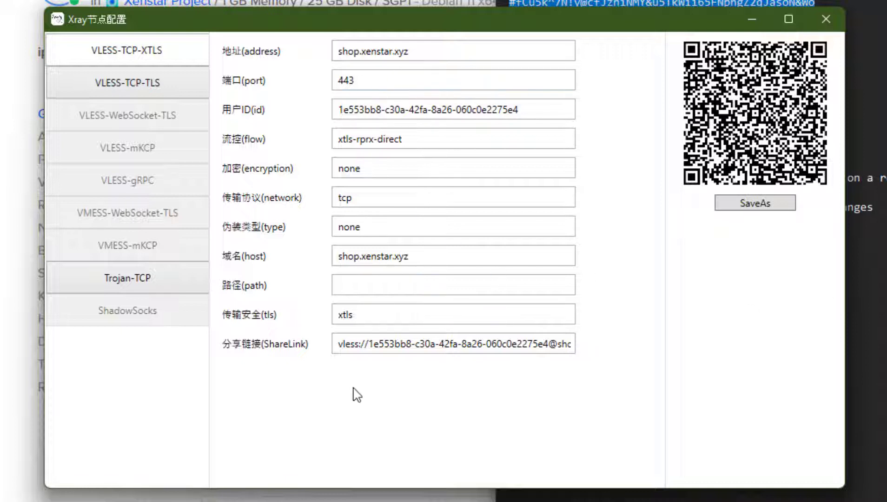
# - Select the VLESS-TCP-XTLS node's share link
pyautogui.click(353, 345)
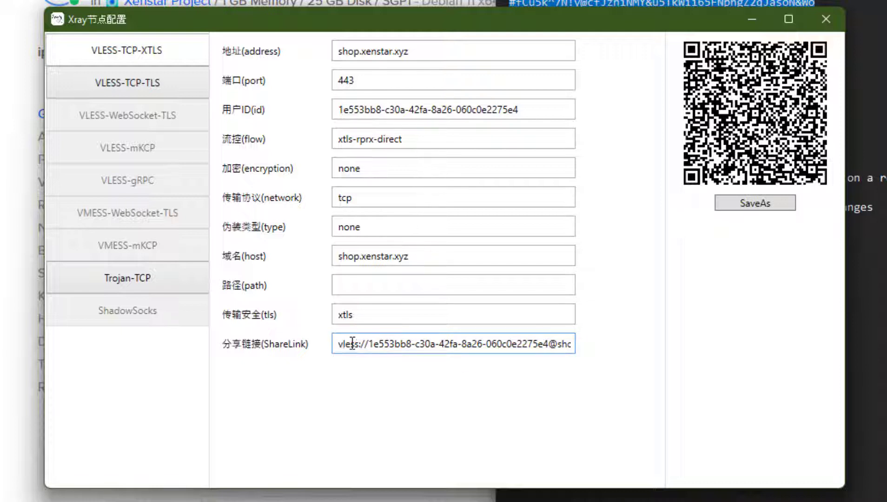
pyautogui.moveTo(567, 338); pyautogui.dragTo(338, 345)
pyautogui.click(545, 346)
pyautogui.moveTo(544, 346); pyautogui.dragTo(577, 364)
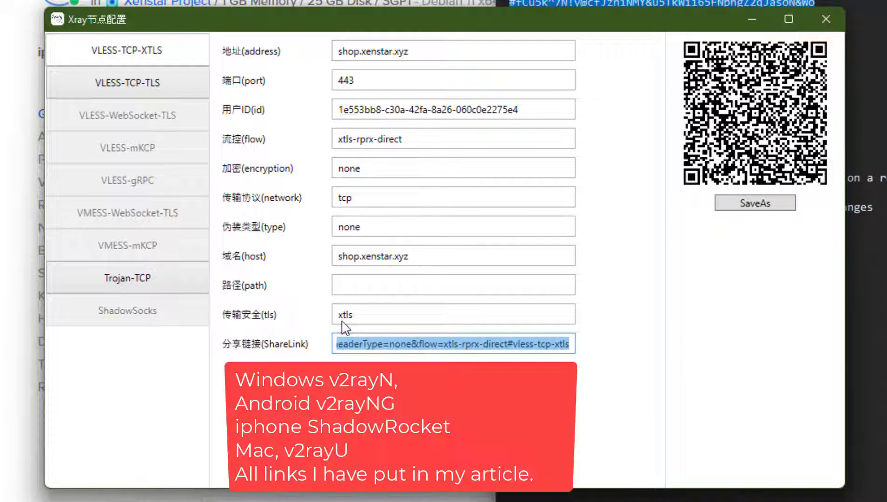
# - Select the VLESS-TCP-TLS and Trojan-TCP share links, then close the node details window
pyautogui.click(139, 88)
pyautogui.click(341, 344)
pyautogui.moveTo(340, 344); pyautogui.dragTo(663, 372)
pyautogui.click(140, 282)
pyautogui.click(358, 133)
pyautogui.moveTo(348, 139); pyautogui.dragTo(629, 230)
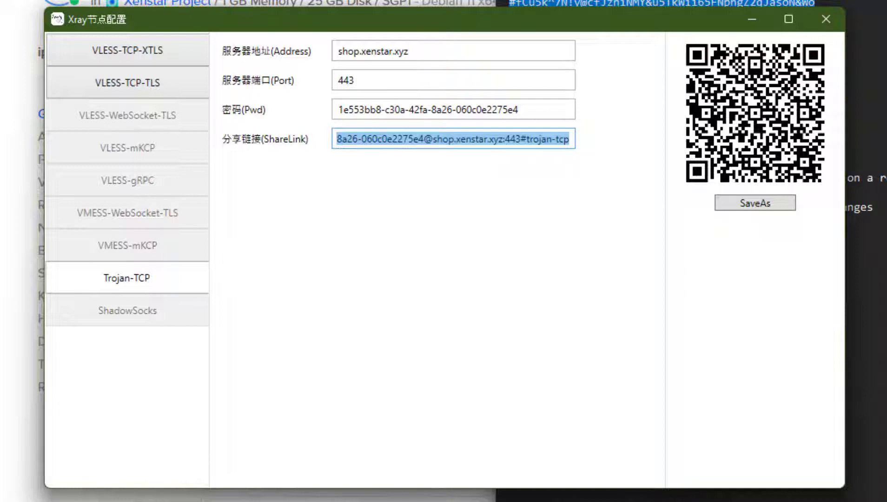
pyautogui.hotkey('alt', 'F4')
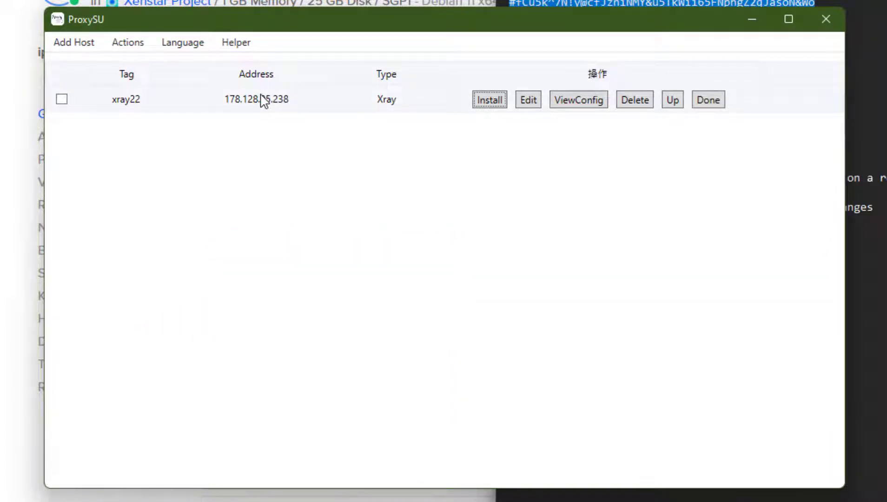
# - Reopen the xray22 host for editing and select its server address 178.128.95.238
pyautogui.click(532, 102)
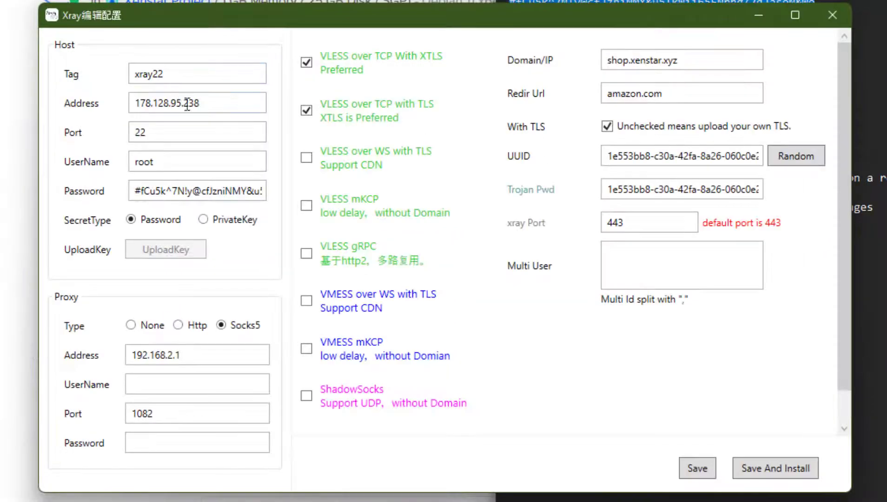
pyautogui.moveTo(217, 103); pyautogui.dragTo(135, 102)
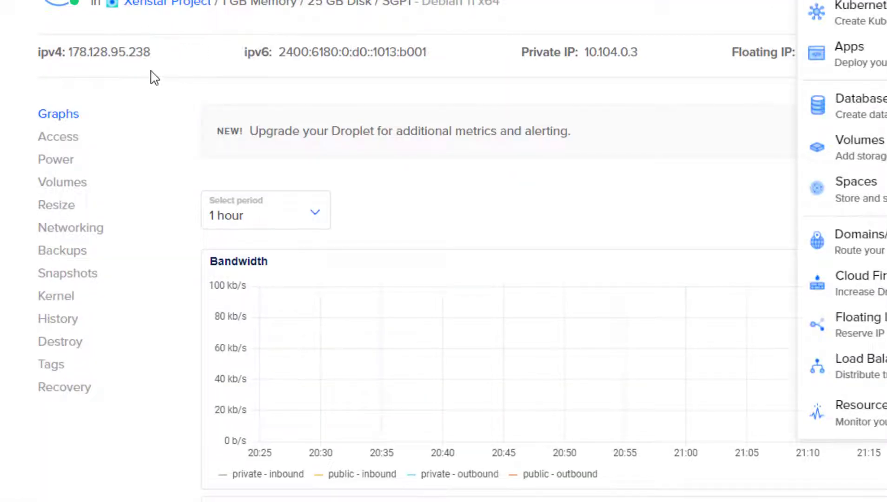
pyautogui.moveTo(122, 56)
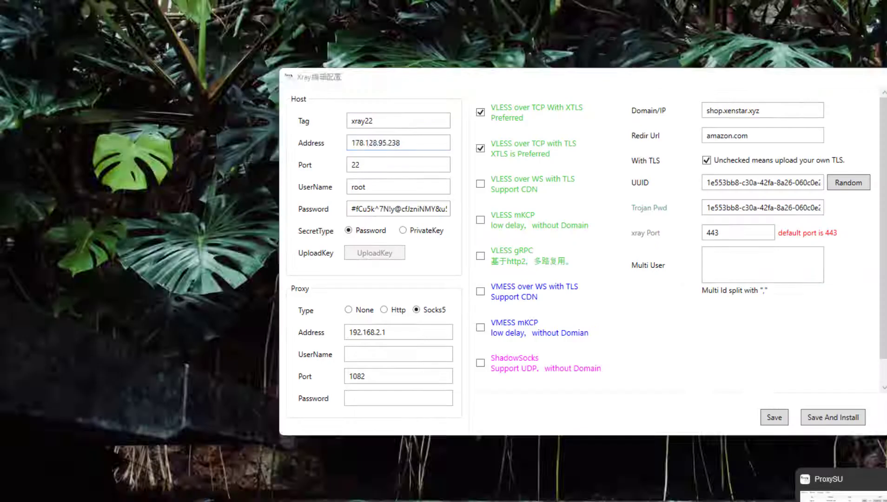
pyautogui.click(837, 488)
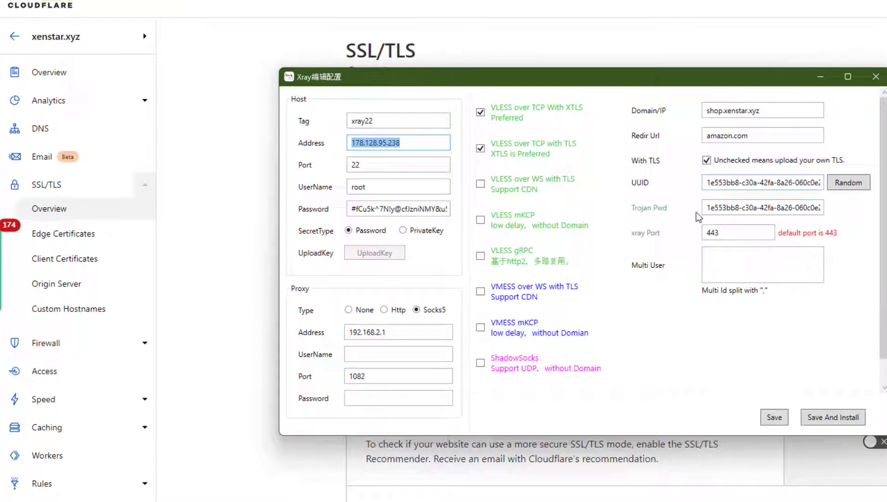